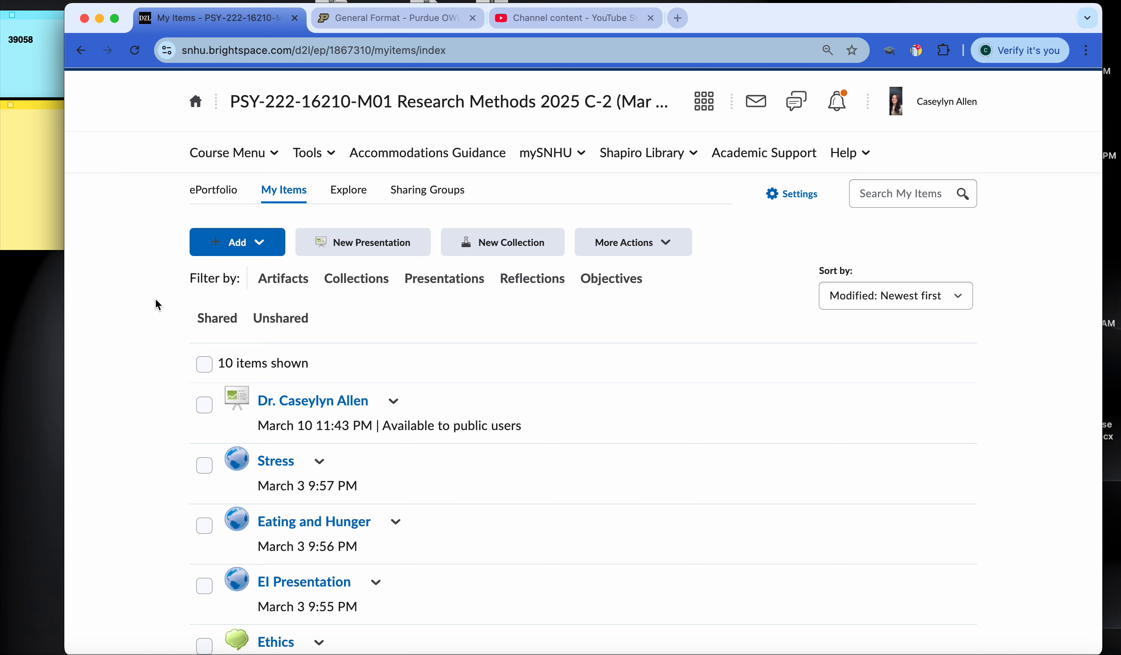
Step: Upload Screenshot 2025-03-07 at 11.05.17 AM.png from the desktop as a new file artifact and continue to its details
click(260, 244)
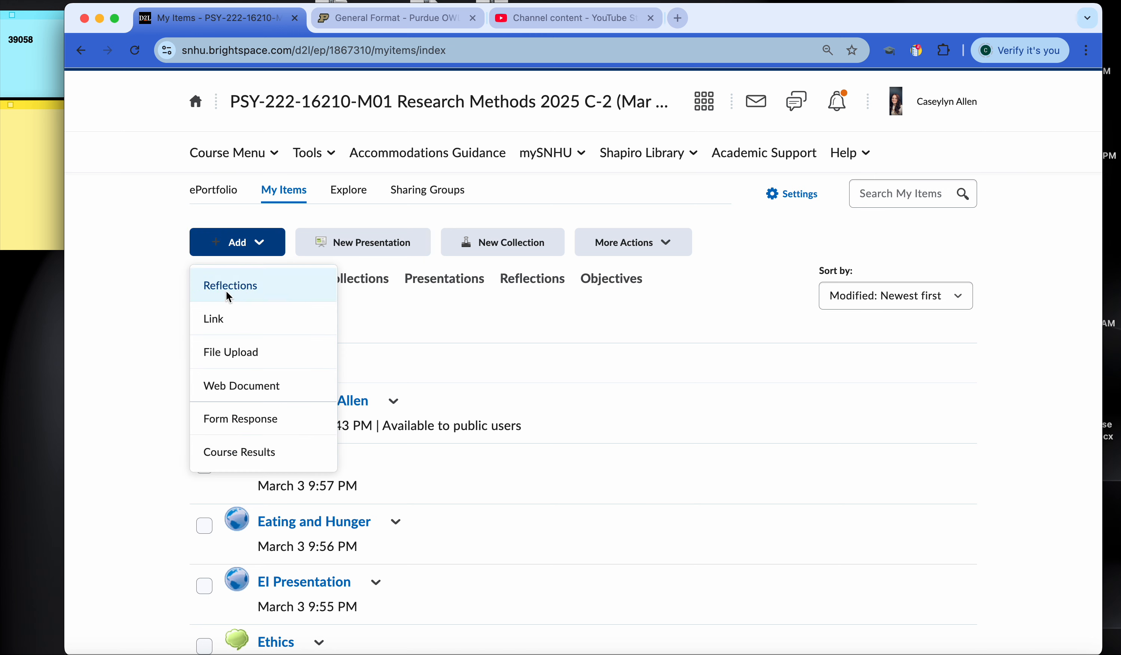
click(242, 354)
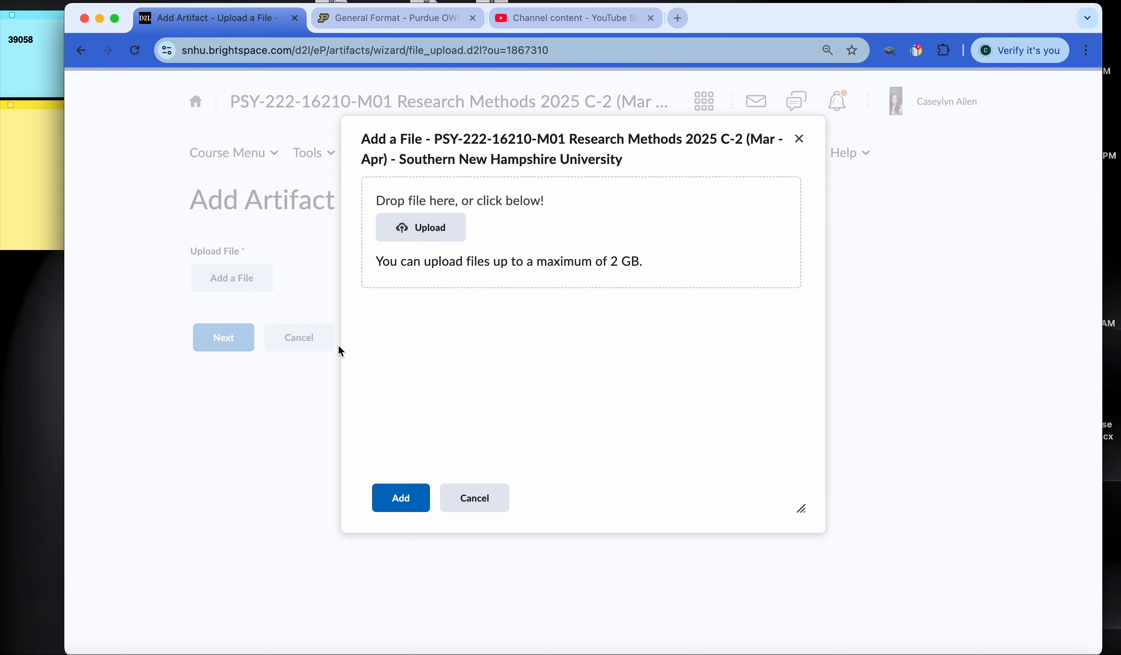
click(422, 236)
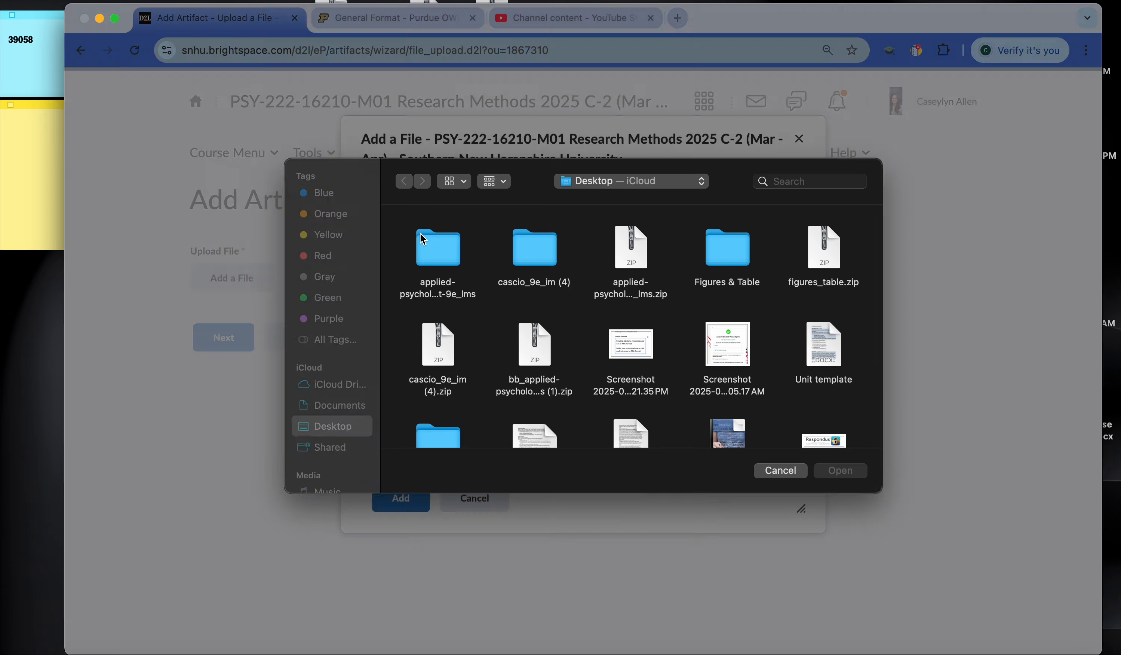
scroll(695, 341, down, 1)
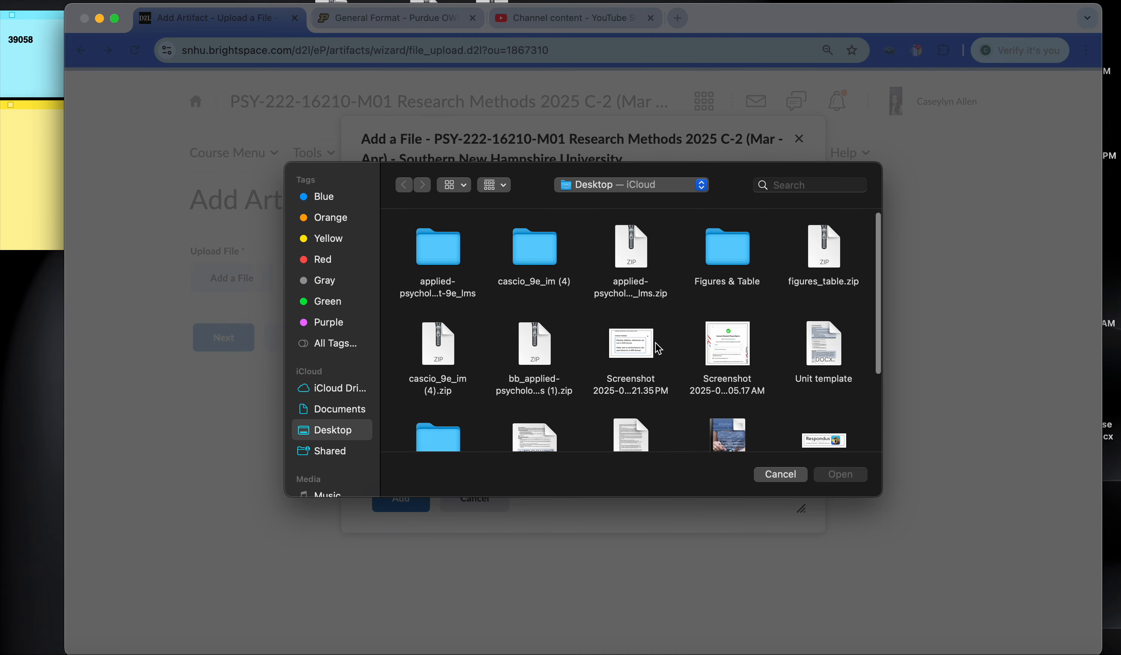
double_click(739, 349)
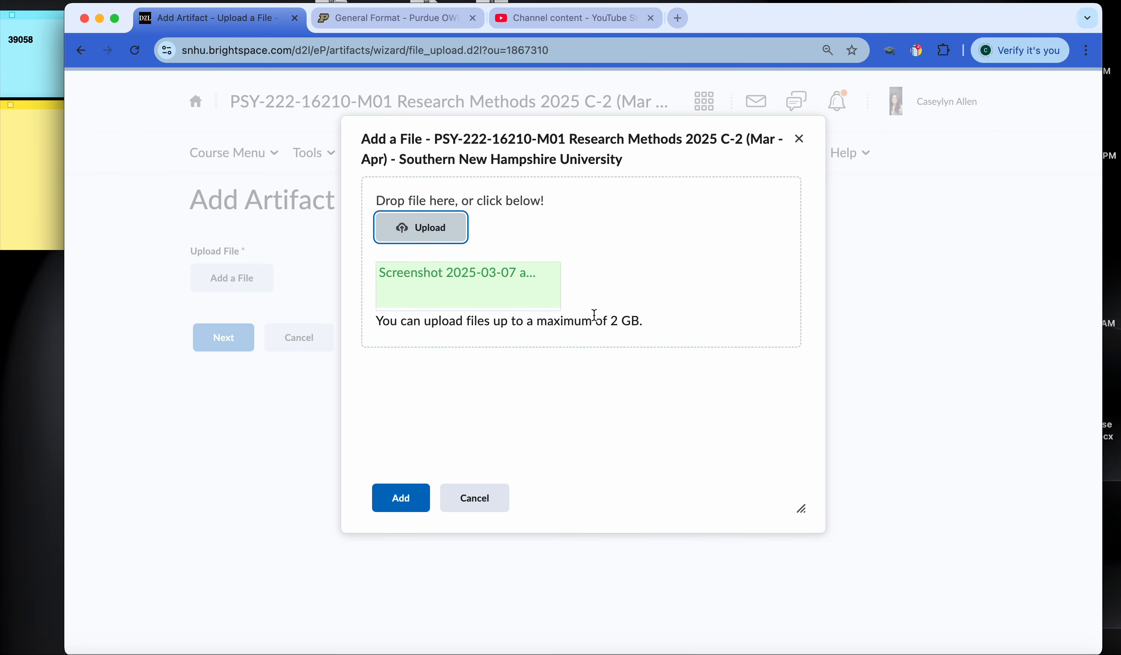
click(396, 501)
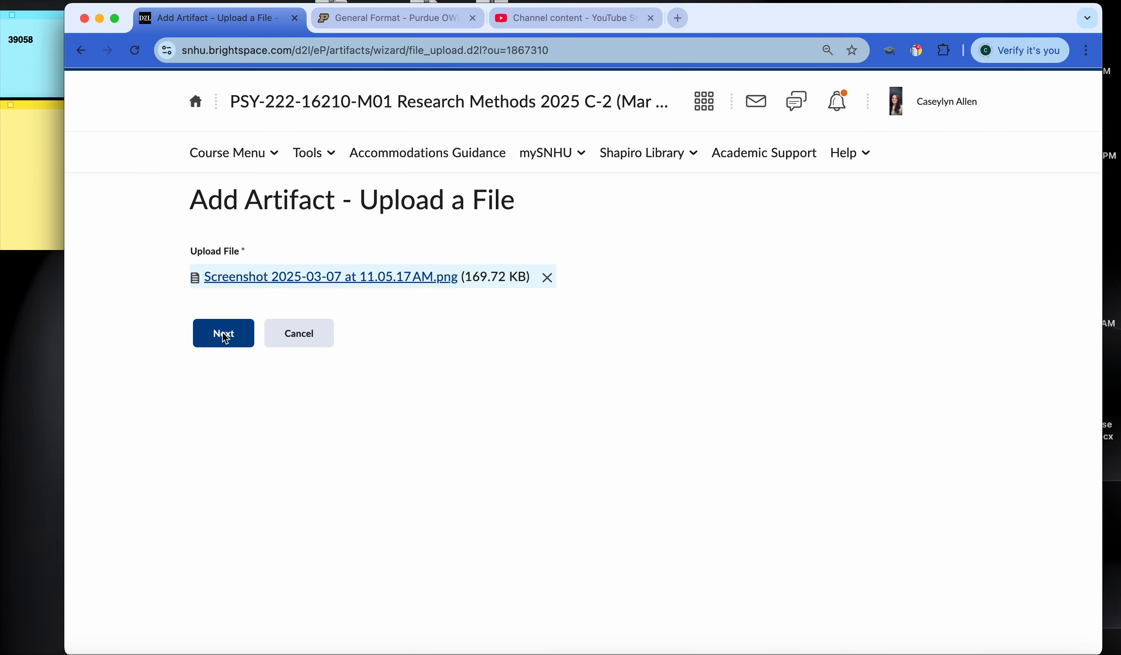
click(223, 333)
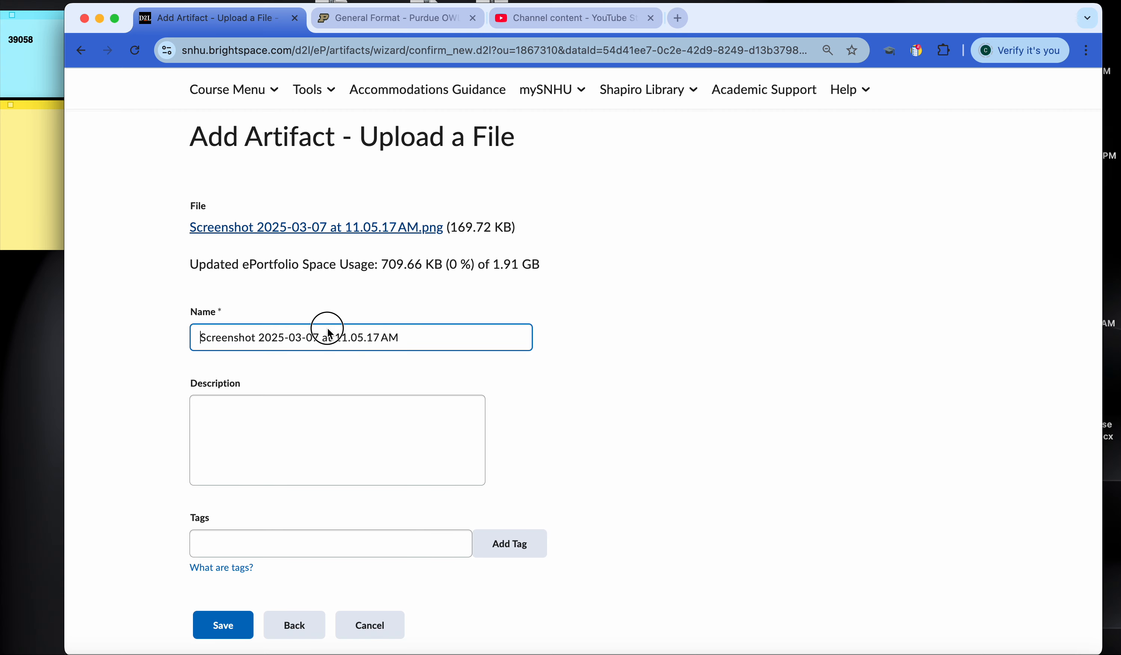
Step: Name the artifact "Testing", enter "Testing" as its description, and save it
triple_click(358, 336)
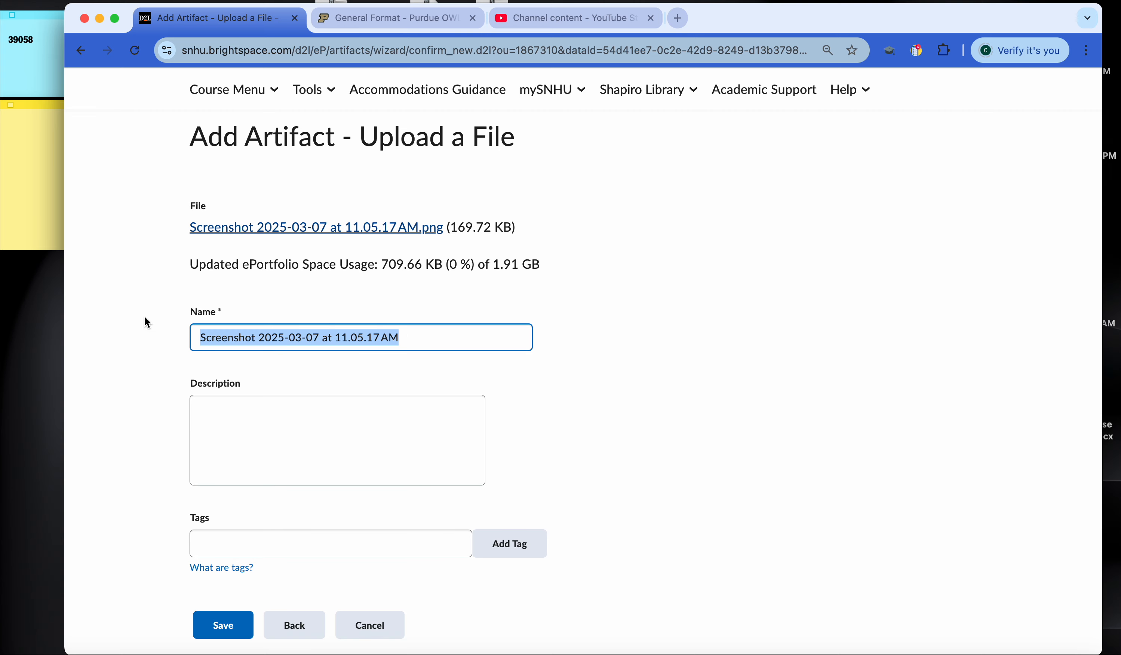
text(Testing)
click(261, 455)
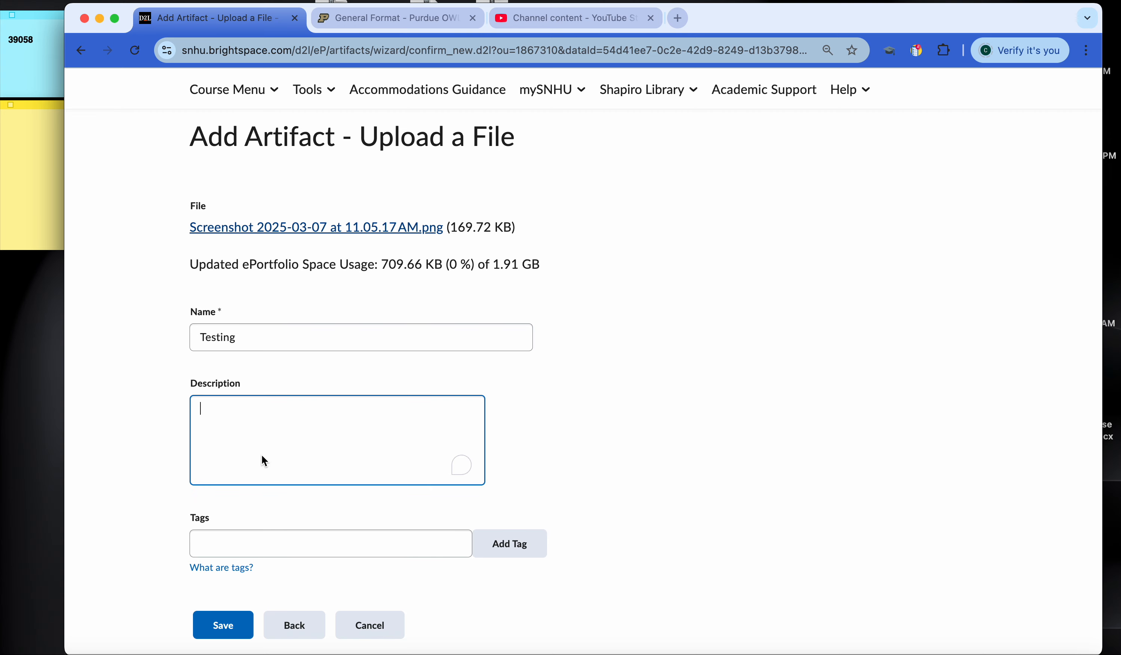
text(Ts)
key(BackSpace)
text(esting)
click(220, 633)
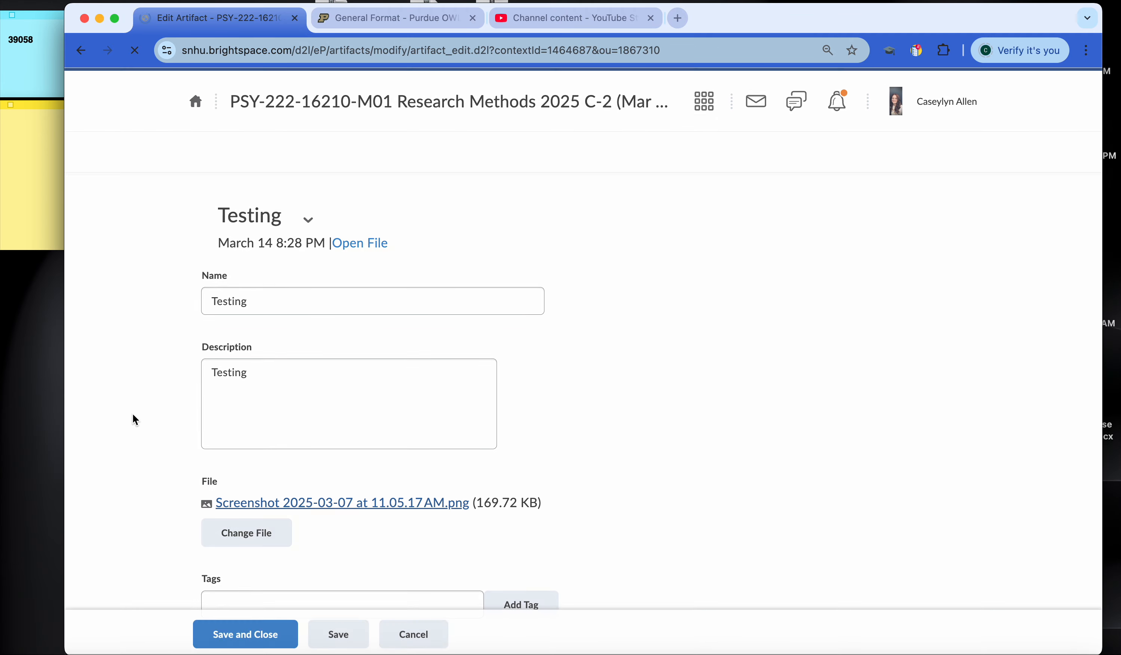
Step: Disable the option letting others add or view comments on the artifact, and save and close it
scroll(133, 414, down, 10)
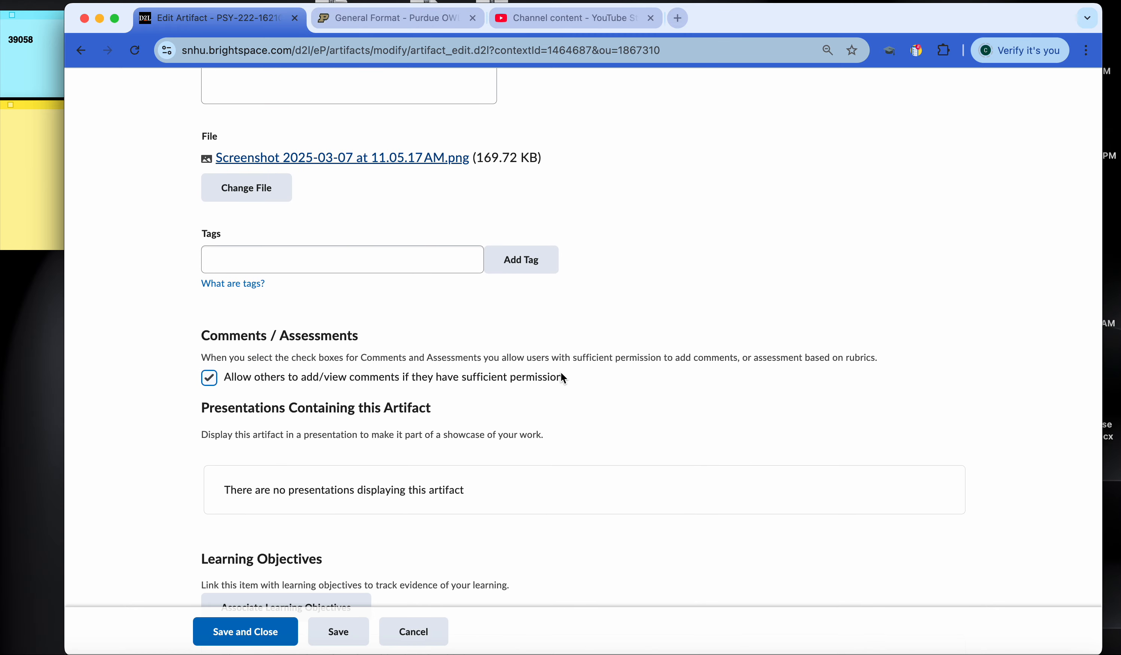
drag(560, 378, 225, 378)
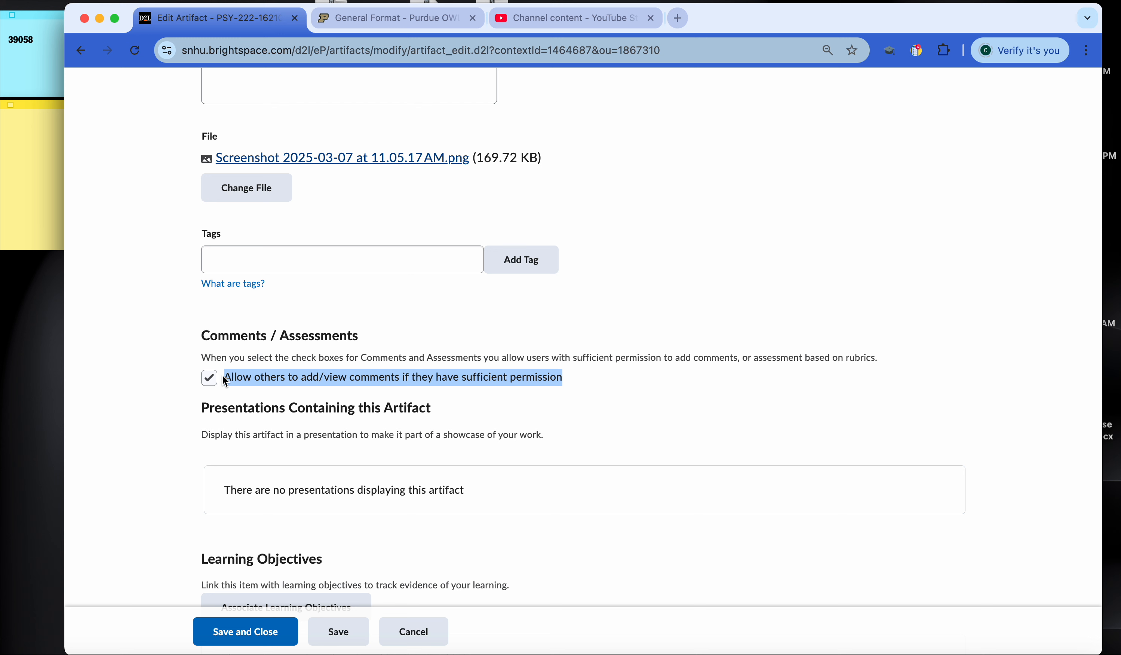
click(208, 380)
scroll(174, 487, down, 3)
click(240, 626)
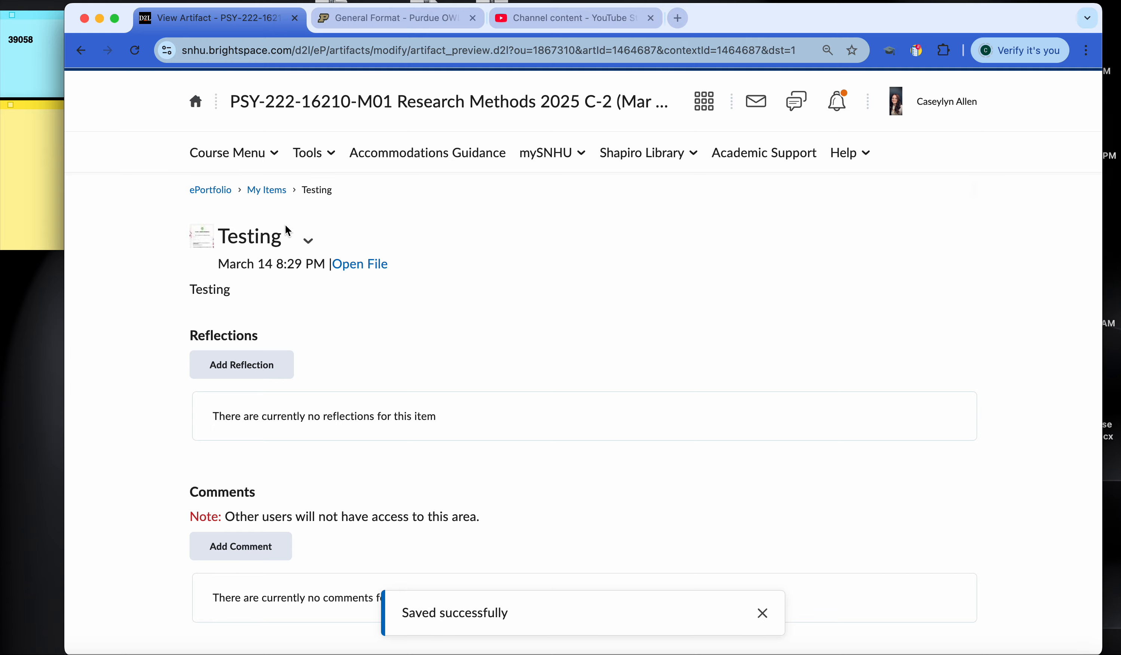
Step: Start a new reflection on the Testing artifact with the title "Testing"
click(233, 364)
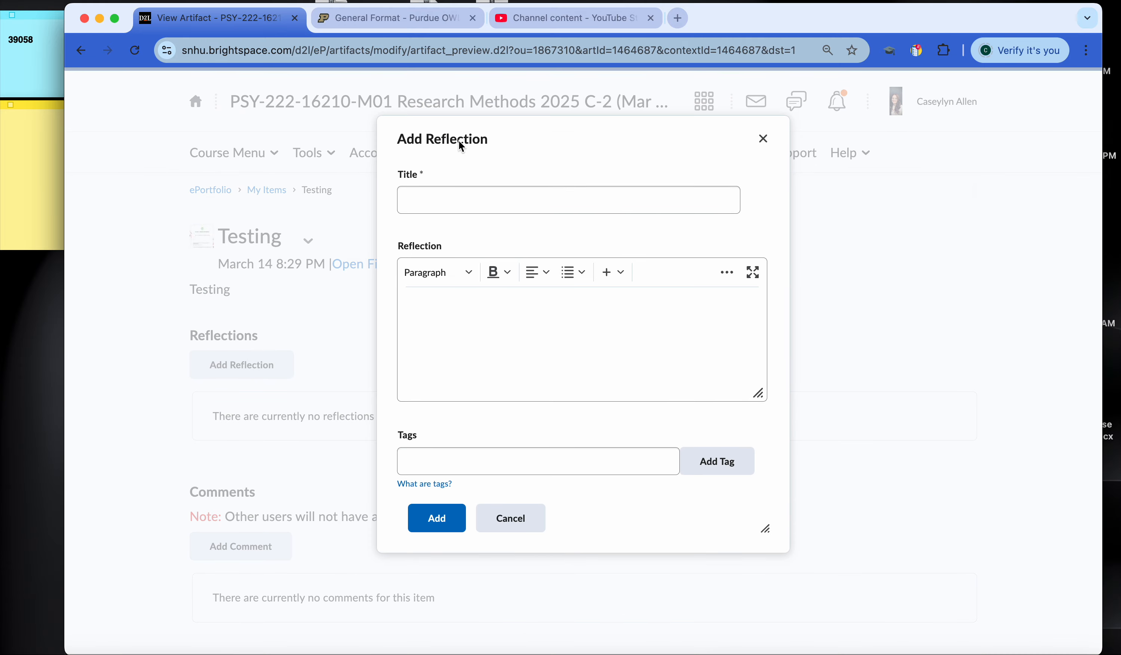
click(426, 200)
text(Test)
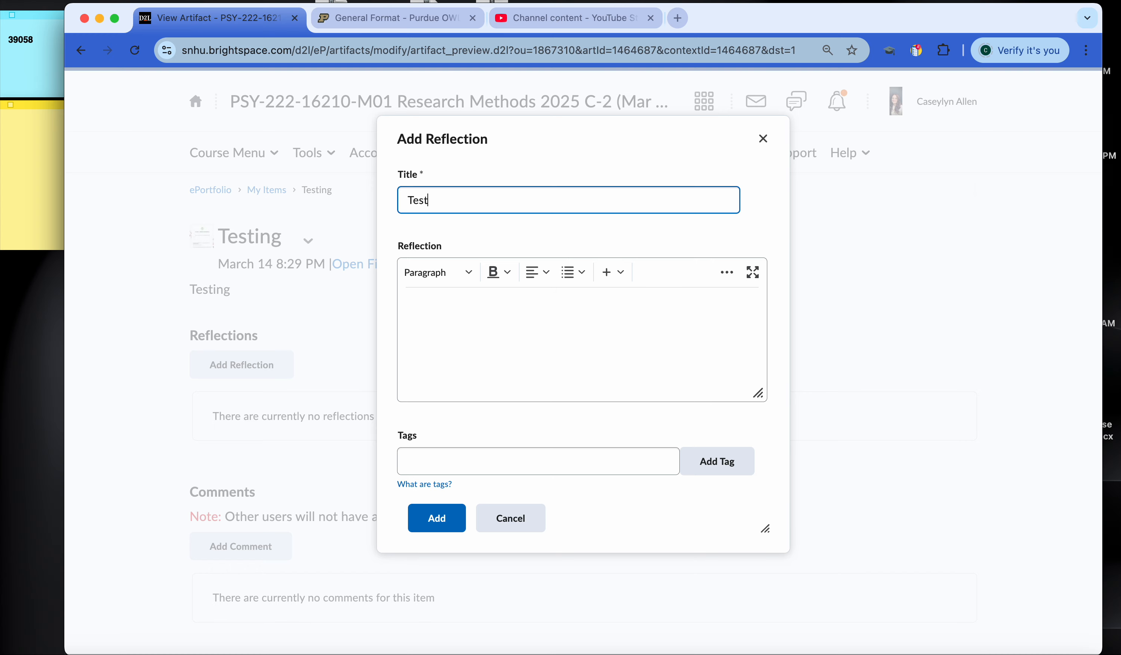
text(ing)
Step: Write "this is just a test." as the reflection text and add the reflection to the artifact
click(445, 346)
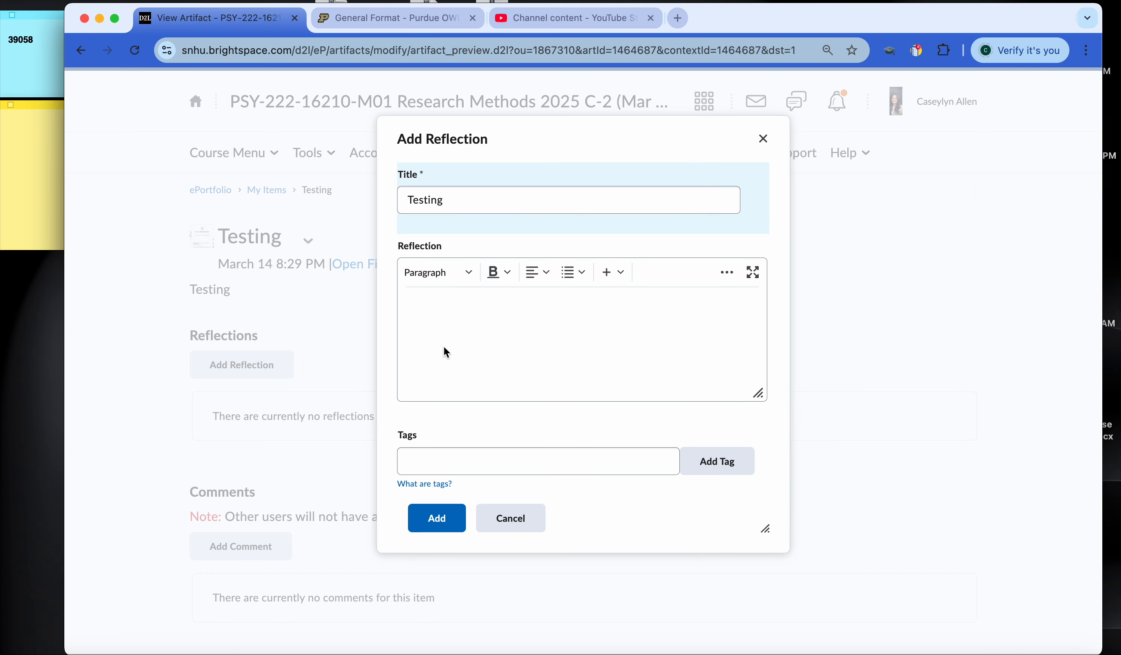
text(d)
key(BackSpace)
text(this is h)
key(BackSpace)
text(just a res)
key(BackSpace)
key(BackSpace)
text(est.)
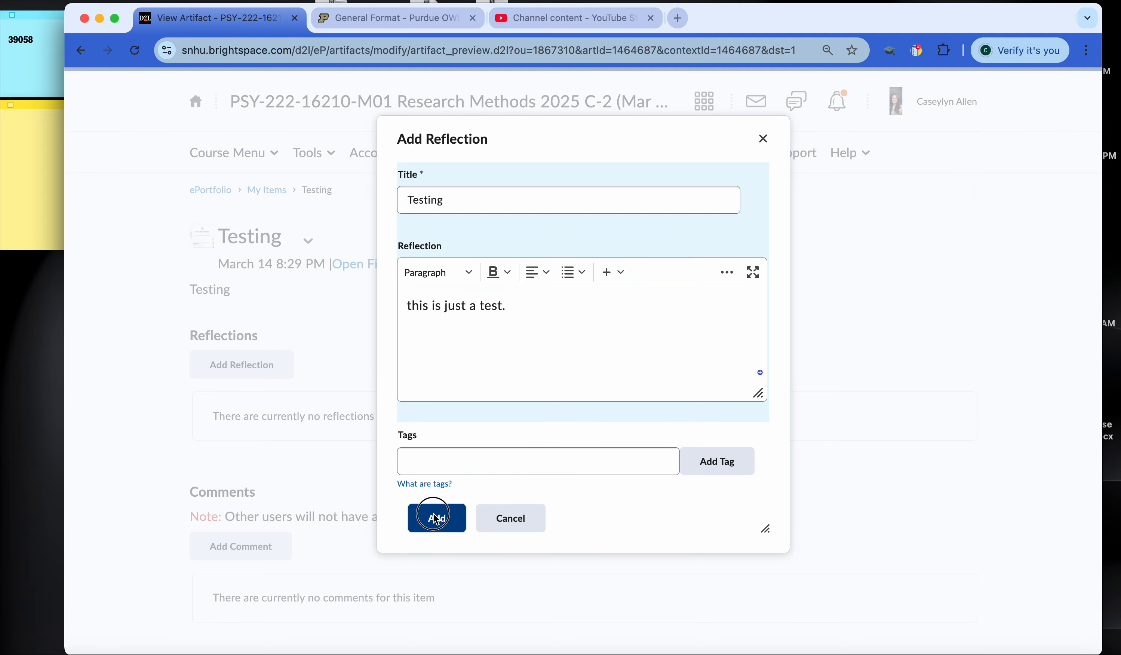
click(436, 518)
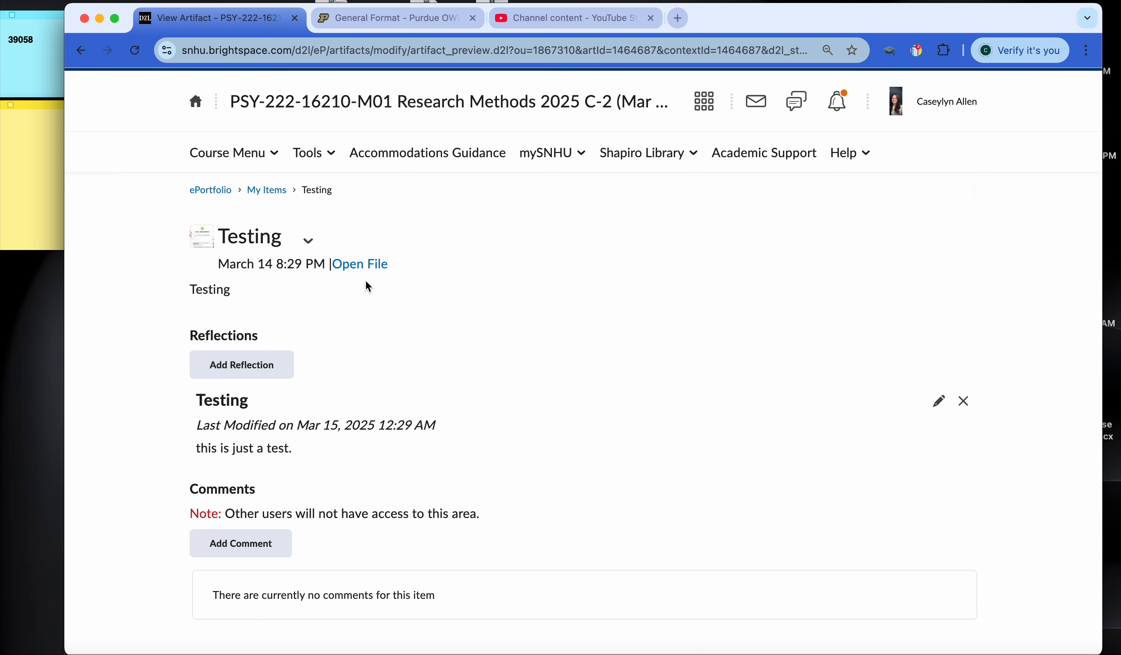
Step: Return to the My Items list and review which types of items can be added
scroll(269, 199, down, 3)
scroll(270, 199, up, 3)
click(267, 193)
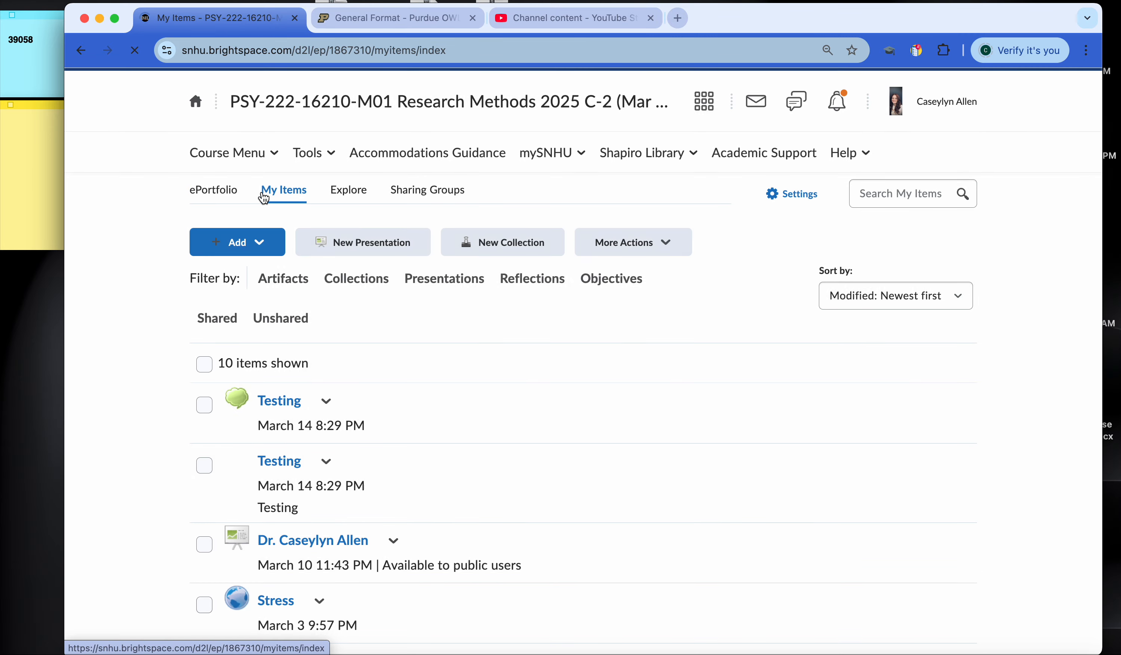
click(261, 245)
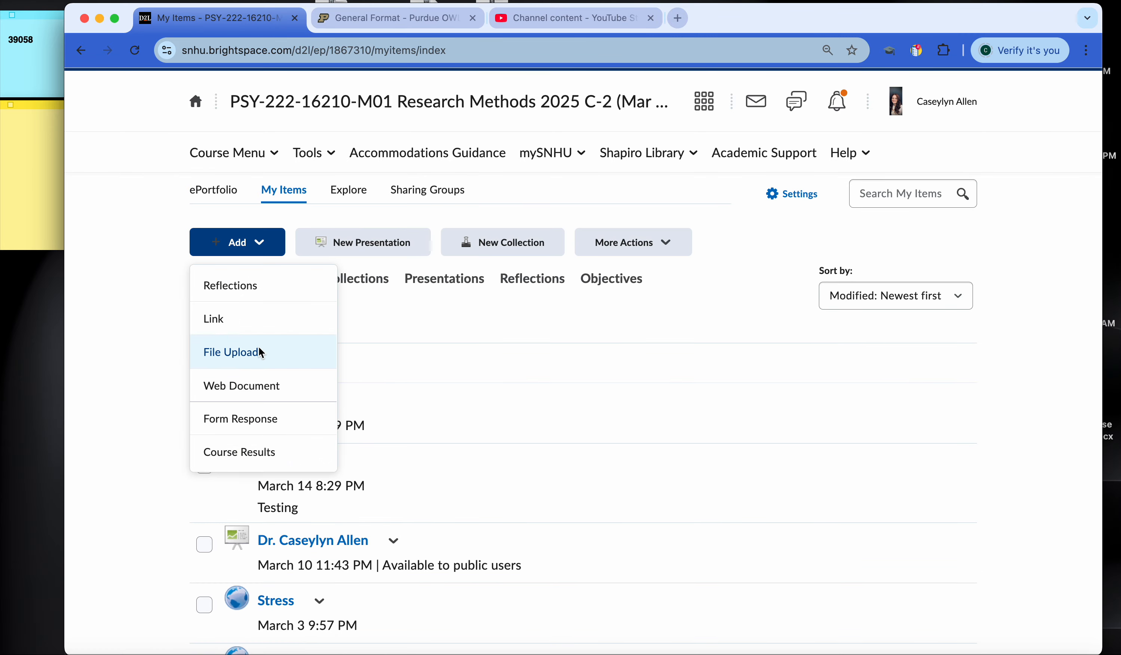
click(118, 229)
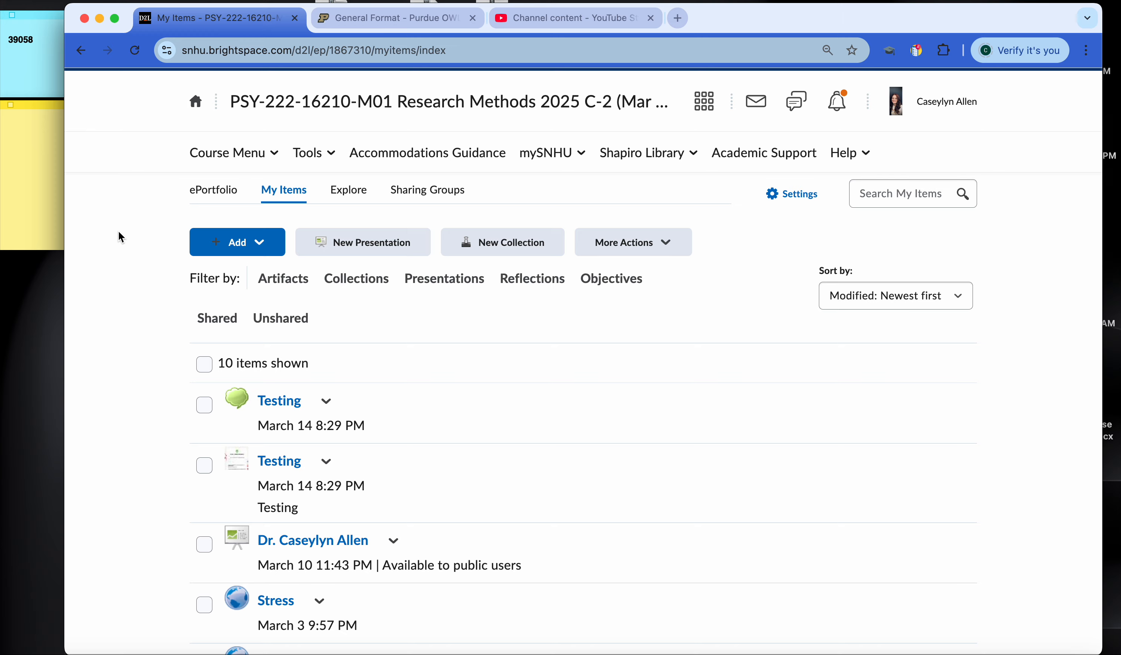
Step: Create a new presentation from the ePortfolio dashboard with the name "Testing" and the description "Testing", and save it
click(210, 197)
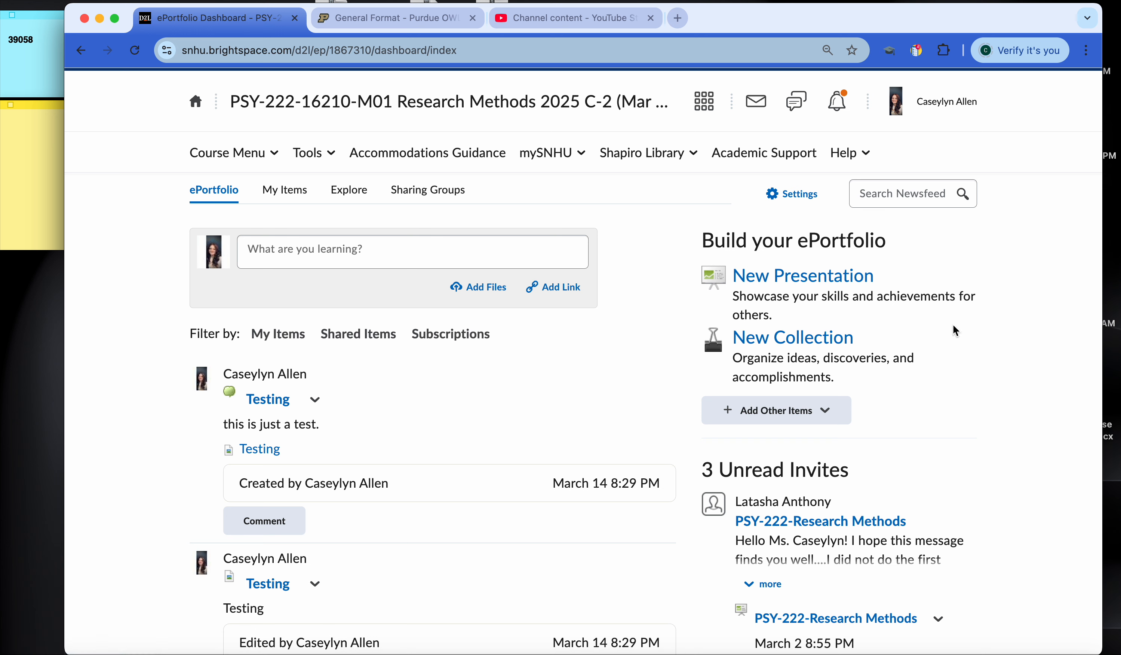
click(777, 278)
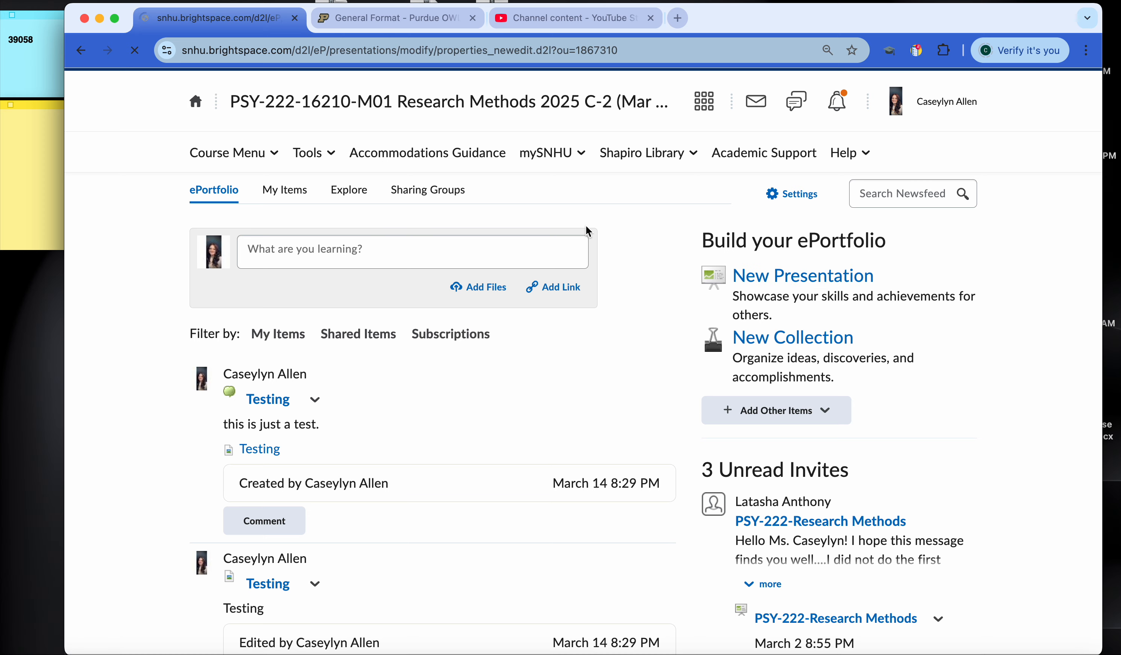
click(257, 348)
text(Testing)
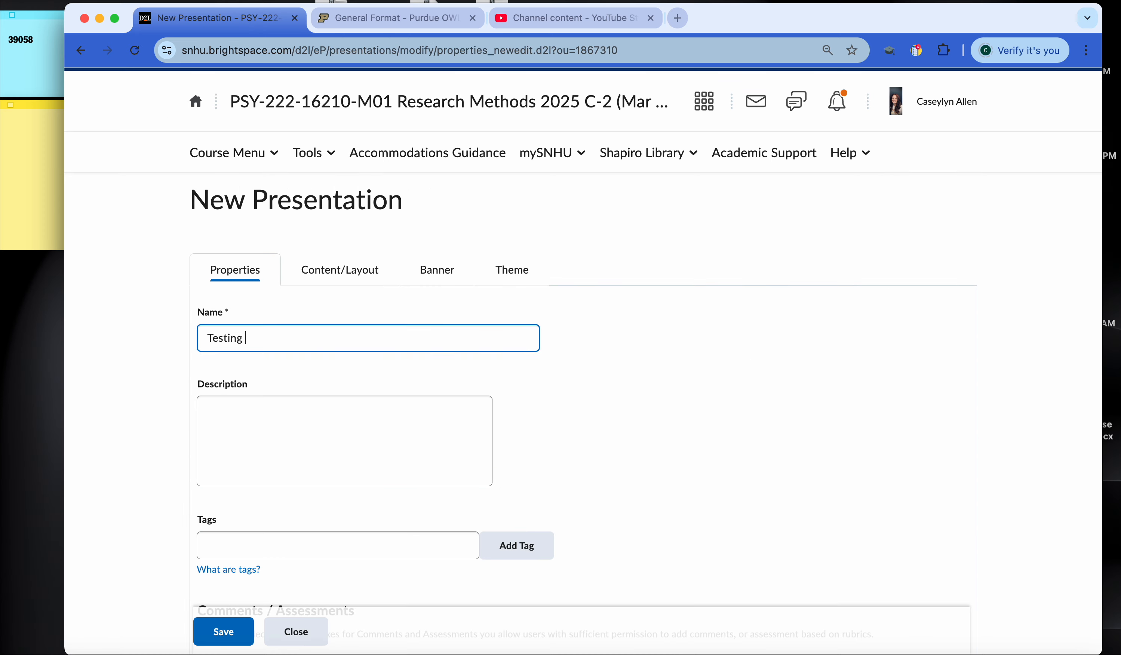
click(283, 463)
text(Testing)
scroll(583, 356, down, 3)
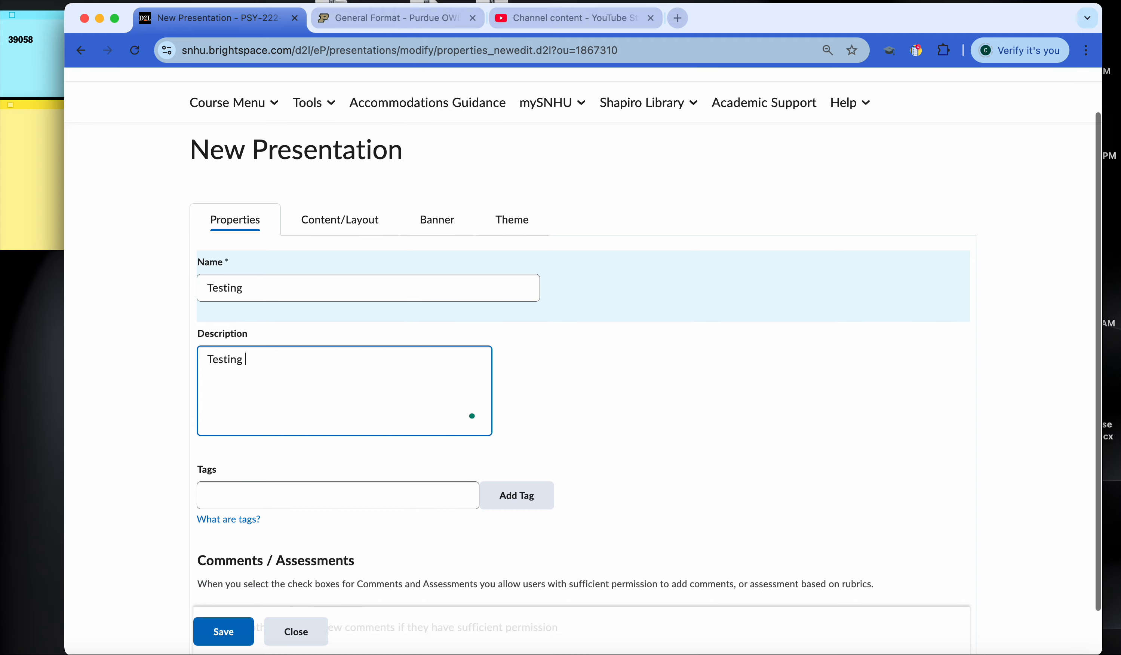
scroll(285, 460, up, 3)
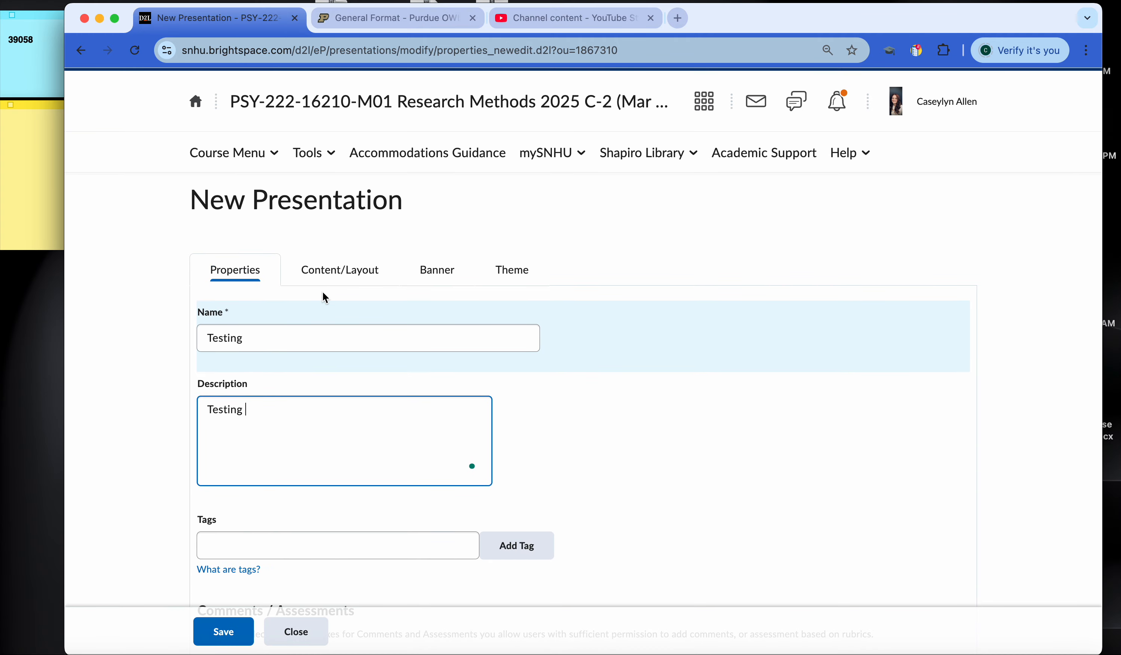
click(211, 635)
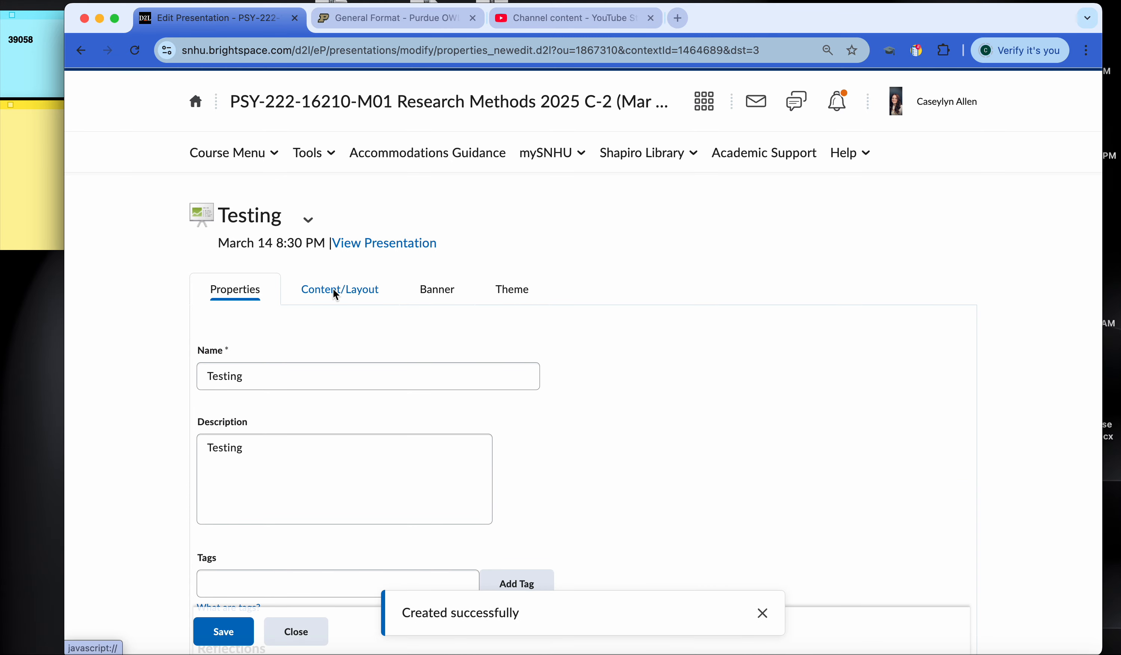
Step: Open the presentation's content and layout settings and check the options available for the existing New Page
click(348, 291)
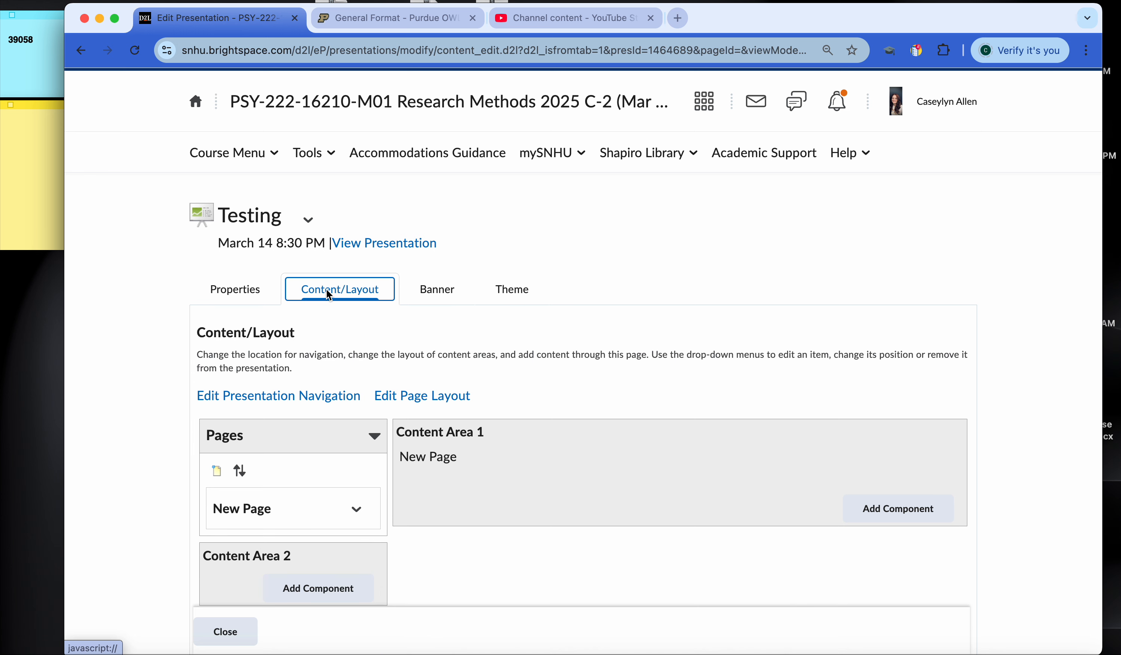
scroll(159, 301, down, 1)
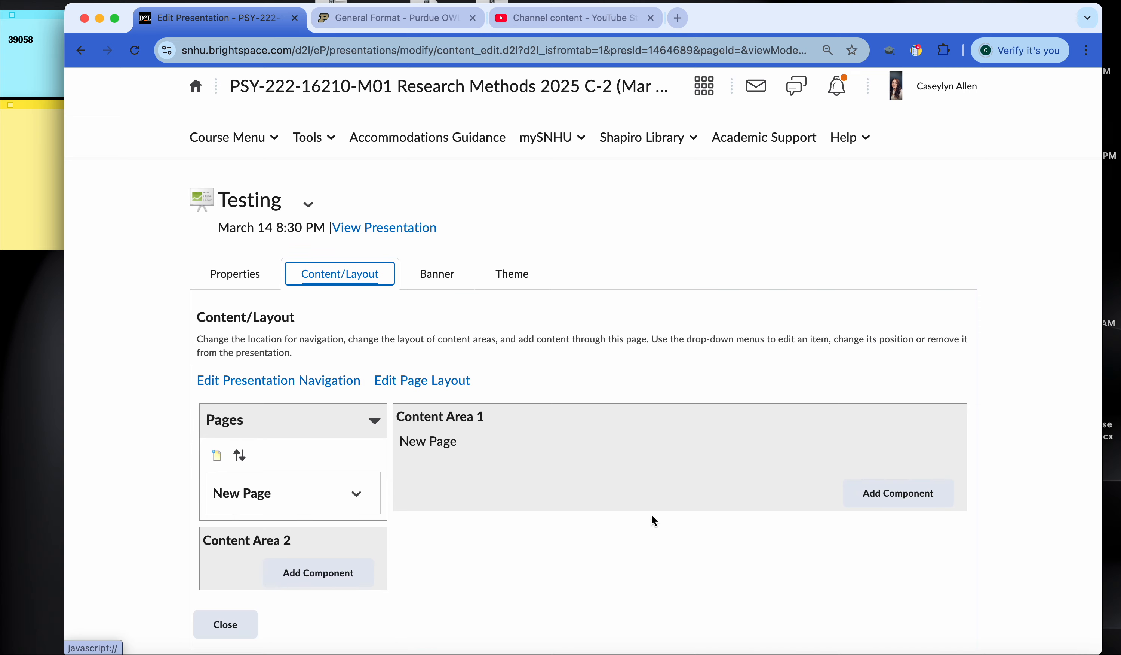
click(363, 498)
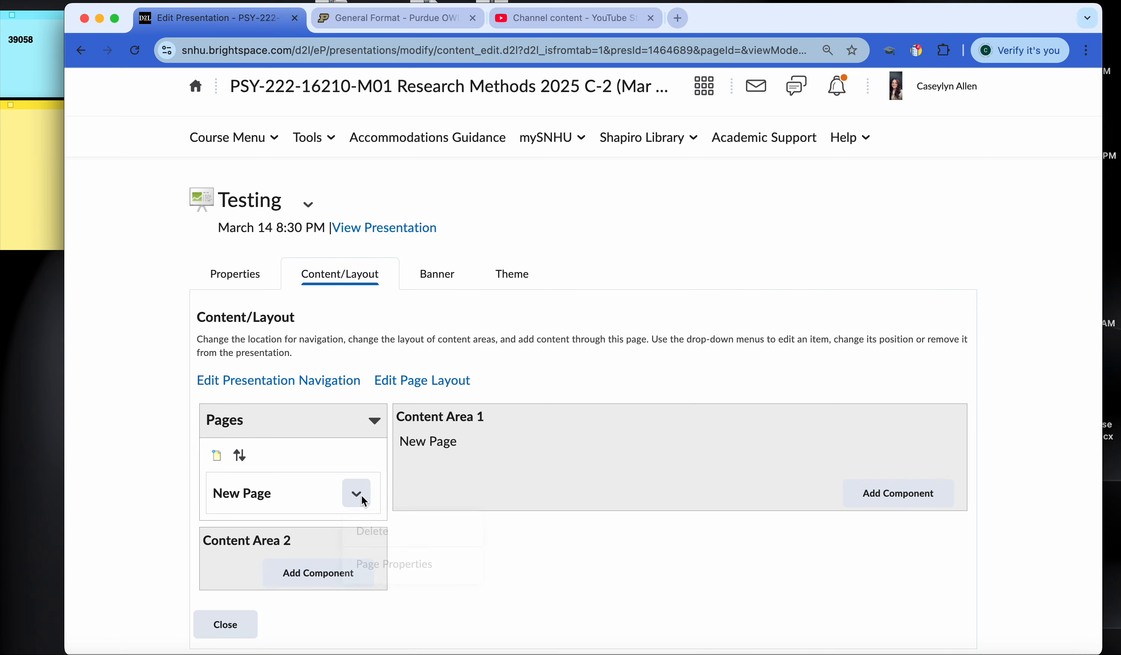
drag(371, 533, 118, 438)
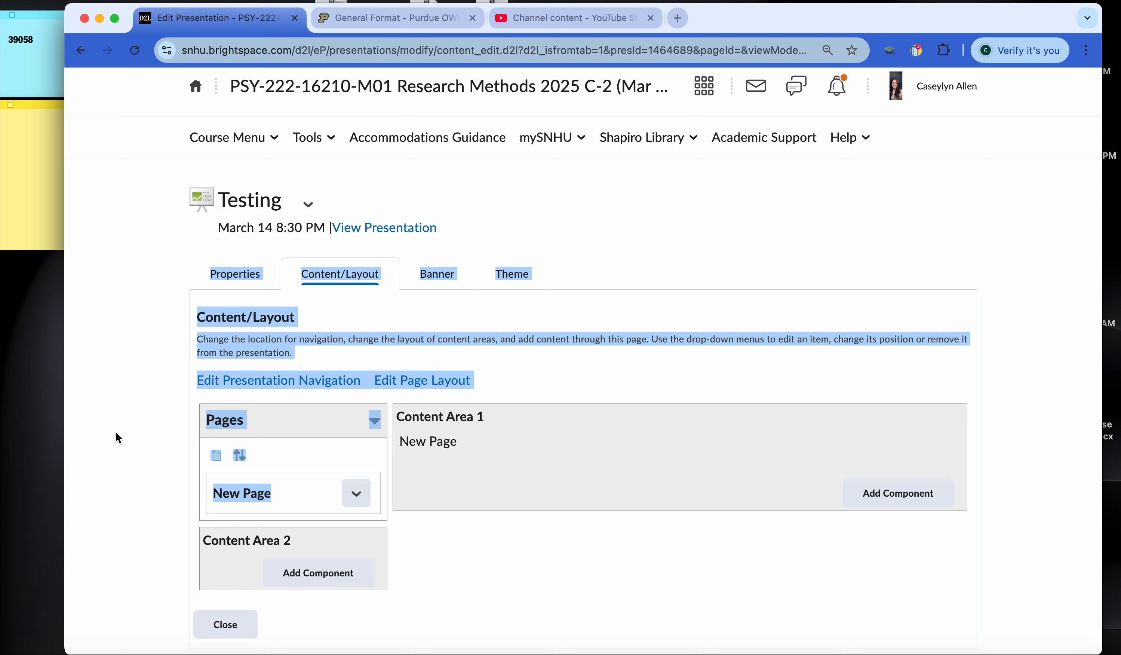
click(118, 439)
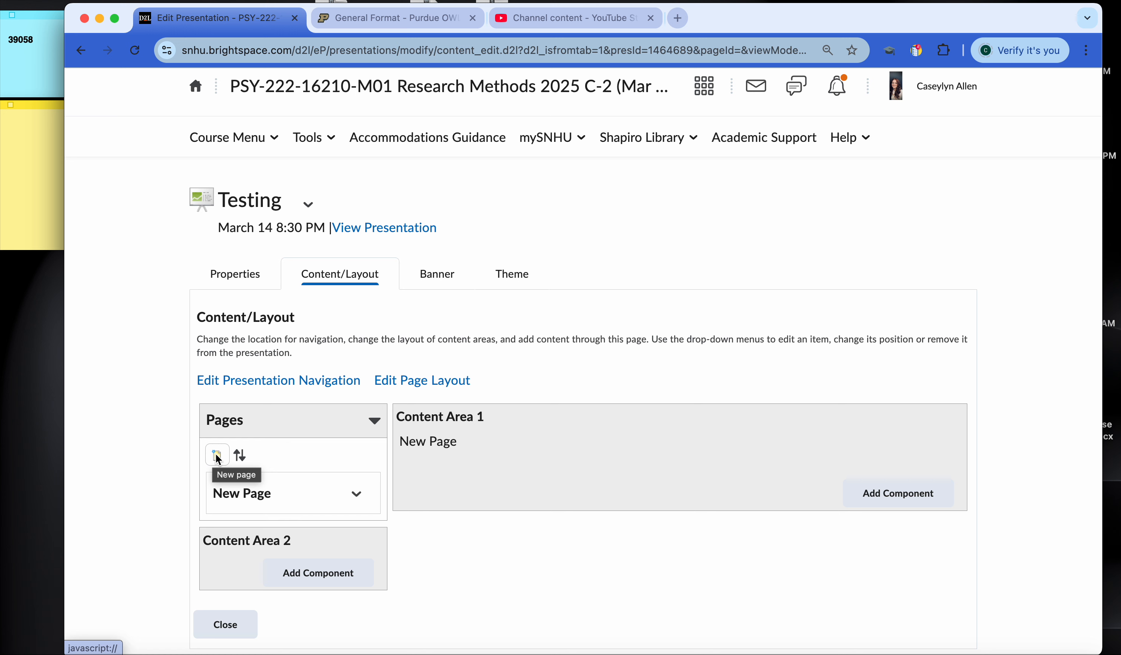
Step: Add a page named "Welcome" to the presentation and save it
click(217, 456)
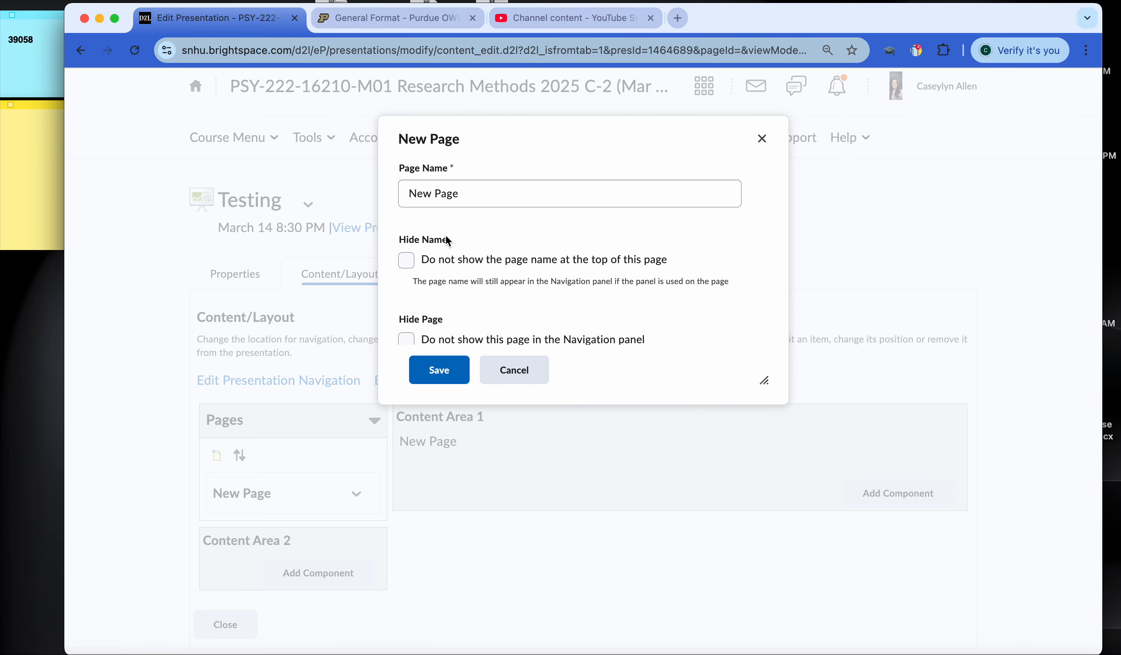
click(476, 200)
key(super+a)
text(Welcxome)
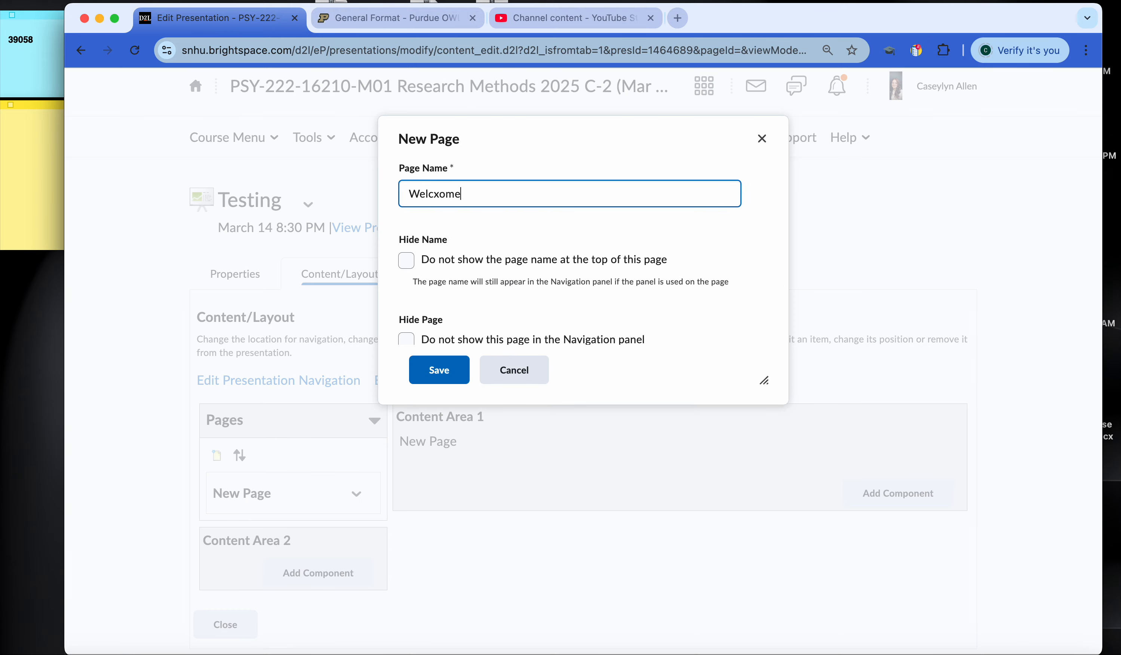
key(BackSpace)
key(BackSpace)
key(BackSpace)
key(BackSpace)
text(ome)
click(436, 373)
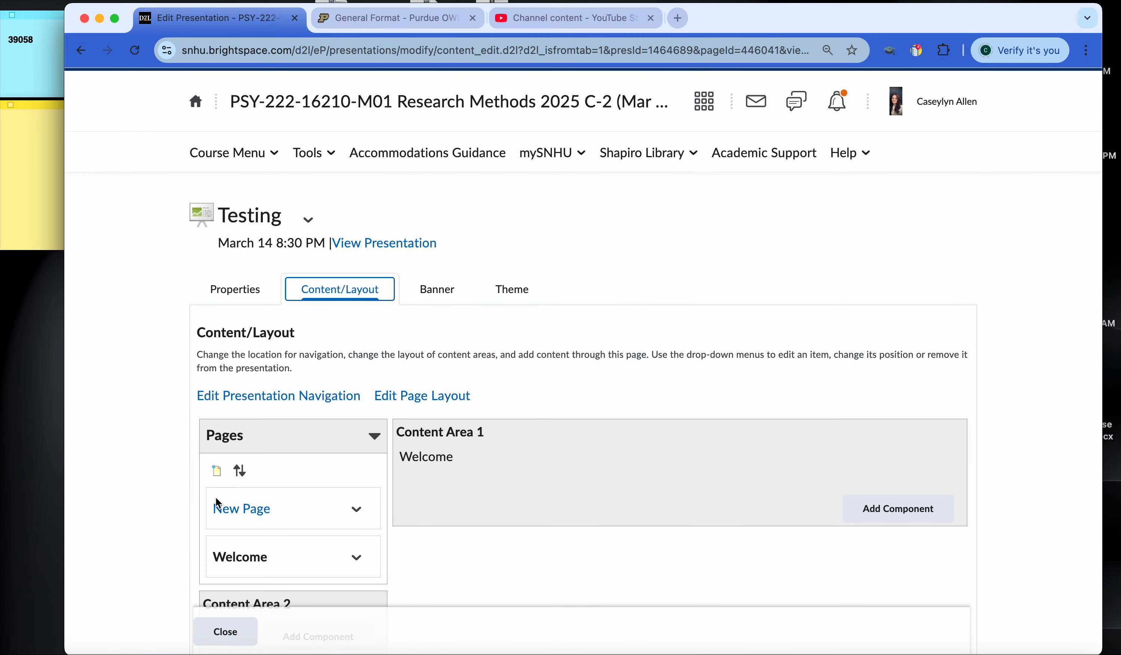
Step: Add a page named "Social Justice" to the presentation and save it
scroll(216, 497, down, 2)
click(216, 408)
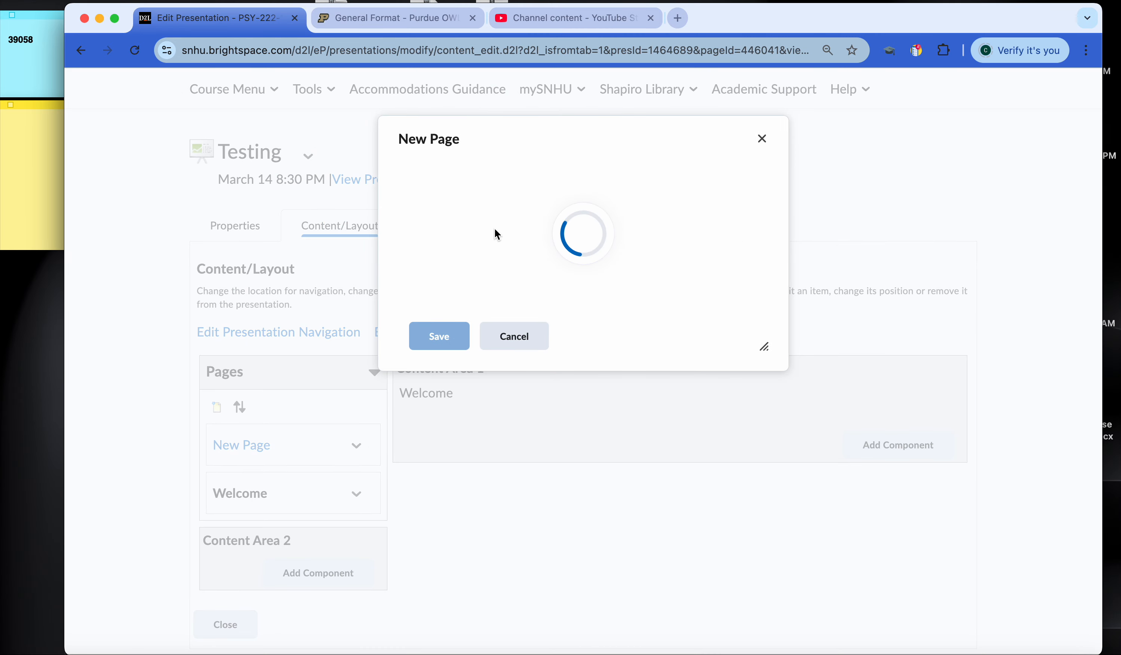
key(super+a)
text(So)
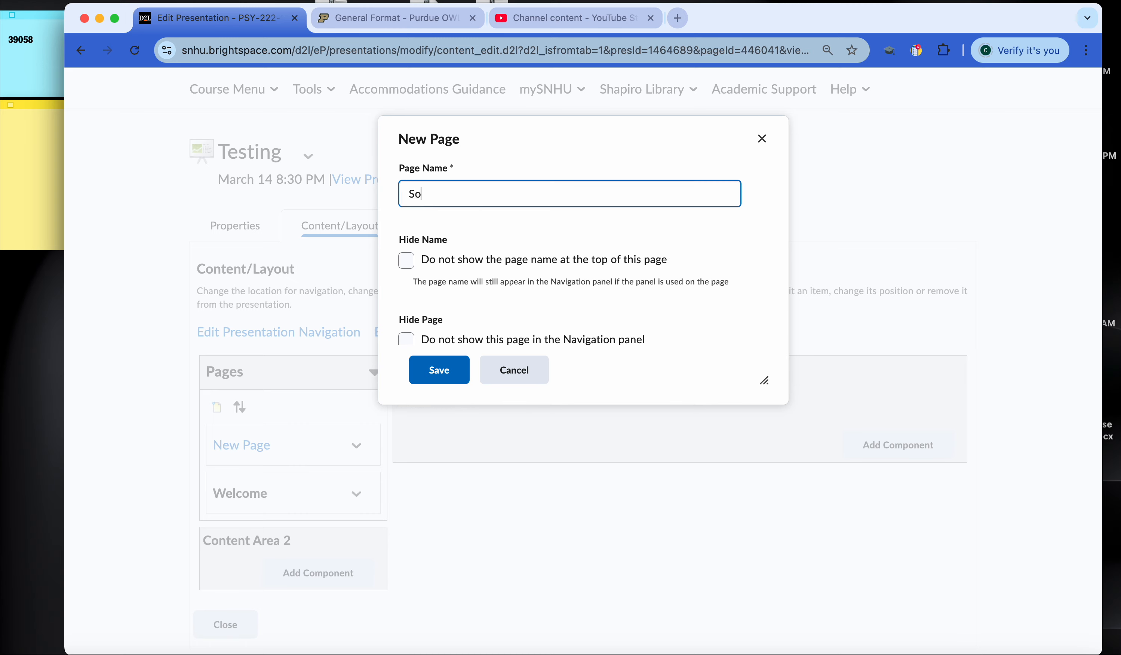
text(cial Justice)
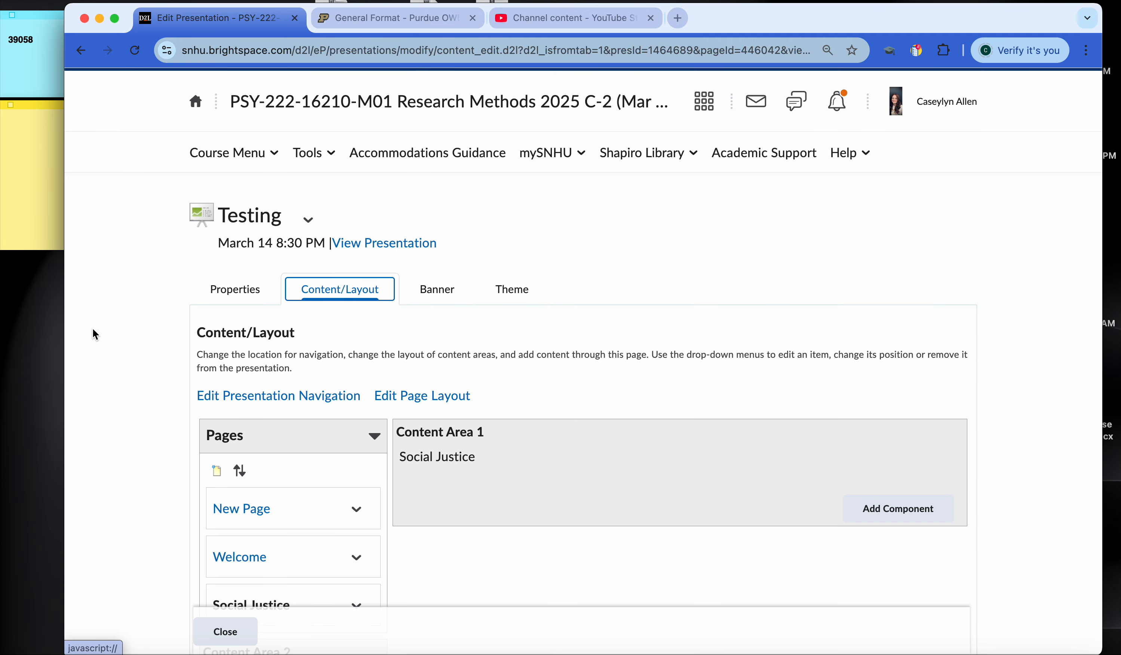
Step: Add a page named "Emotional Intelligence" to the presentation and save it
scroll(93, 328, down, 2)
click(216, 383)
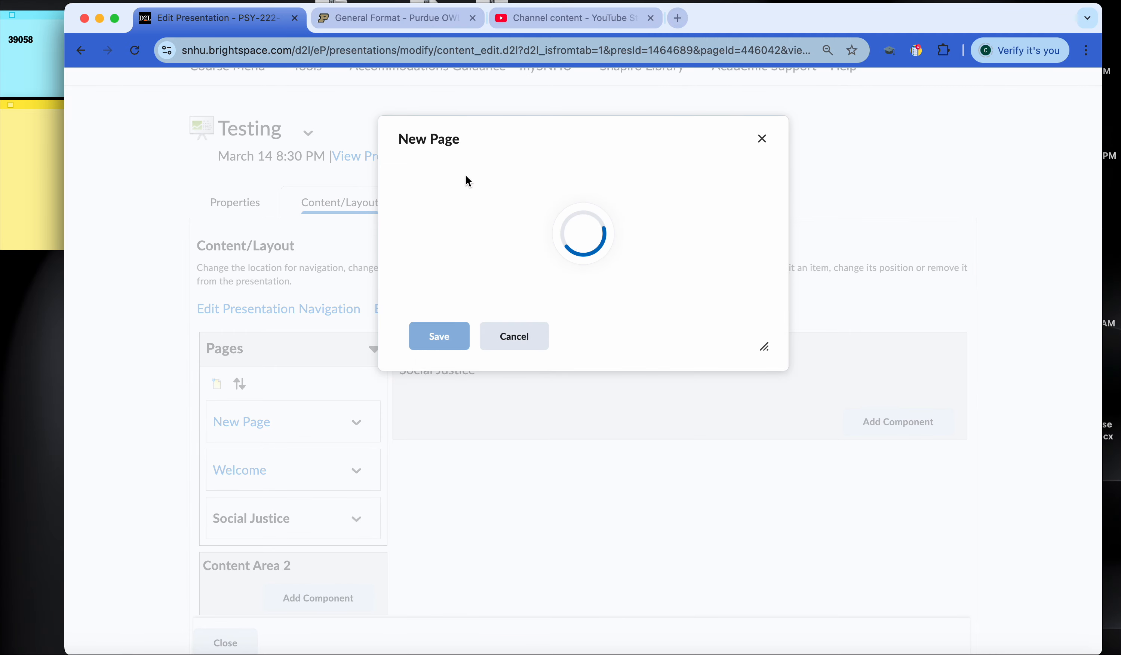
text(Emotional)
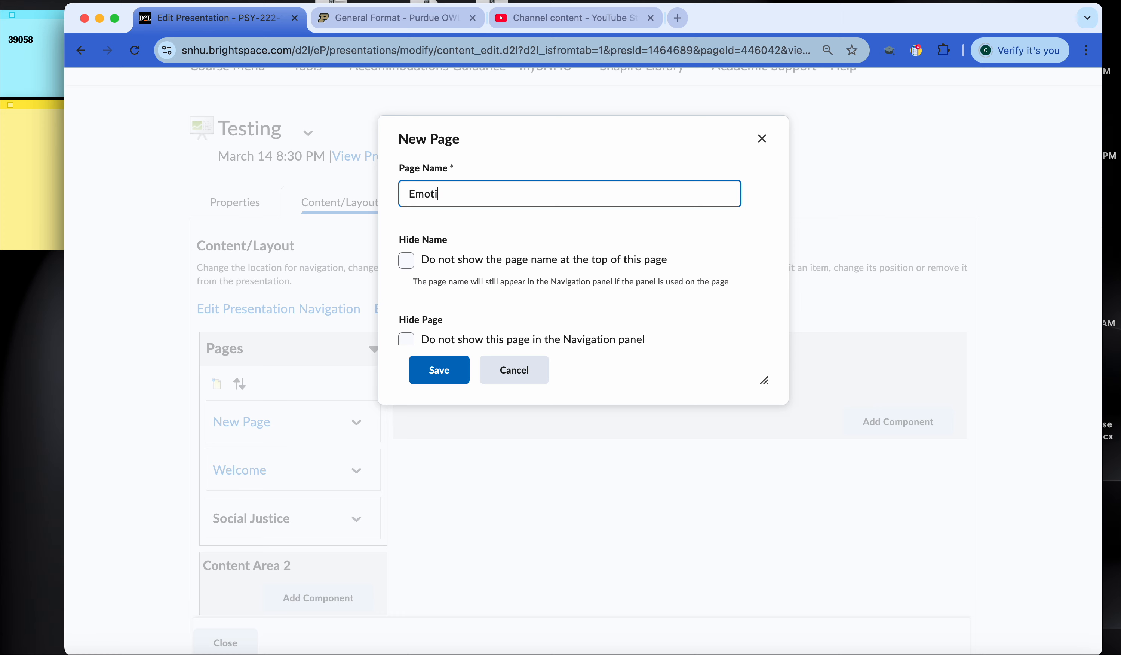
key(BackSpace)
key(BackSpace)
text(al Intennig)
key(BackSpace)
key(BackSpace)
key(BackSpace)
key(BackSpace)
text(lligence)
click(412, 358)
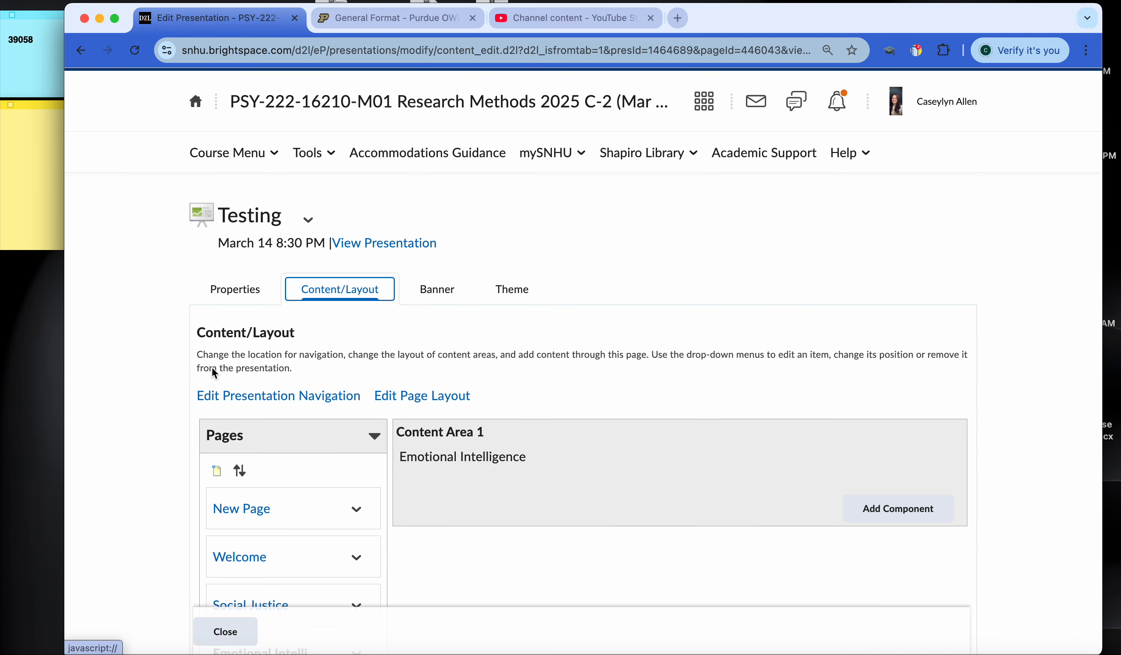
Step: Delete the default New Page from the presentation's pages and confirm the deletion
scroll(212, 367, down, 3)
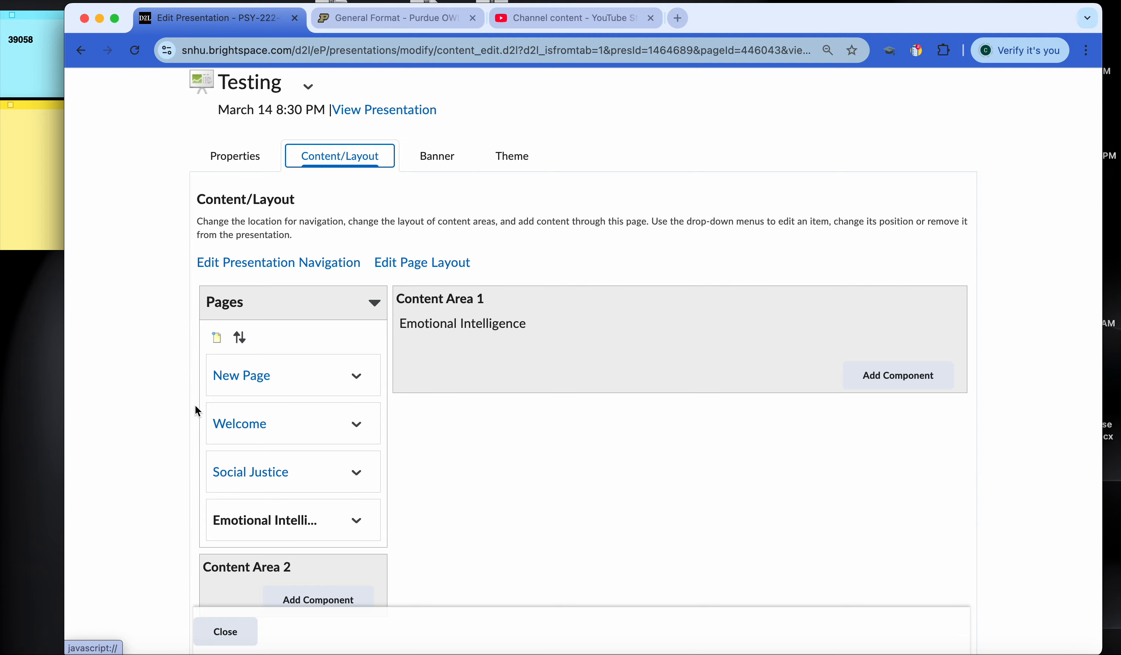
click(358, 377)
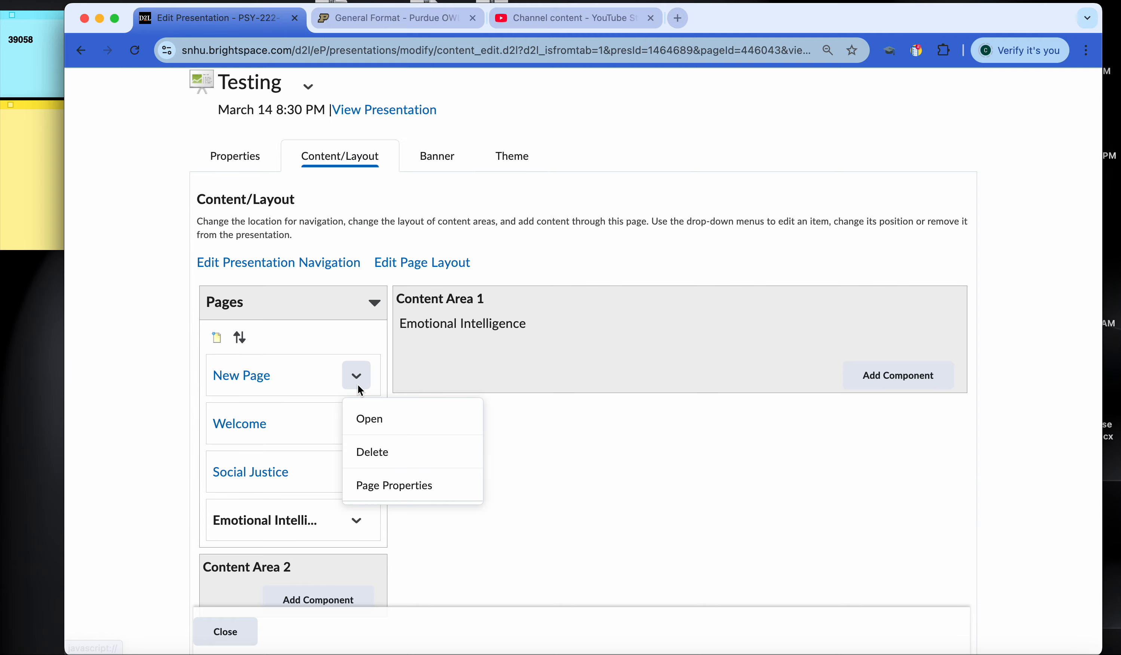
click(387, 462)
click(474, 236)
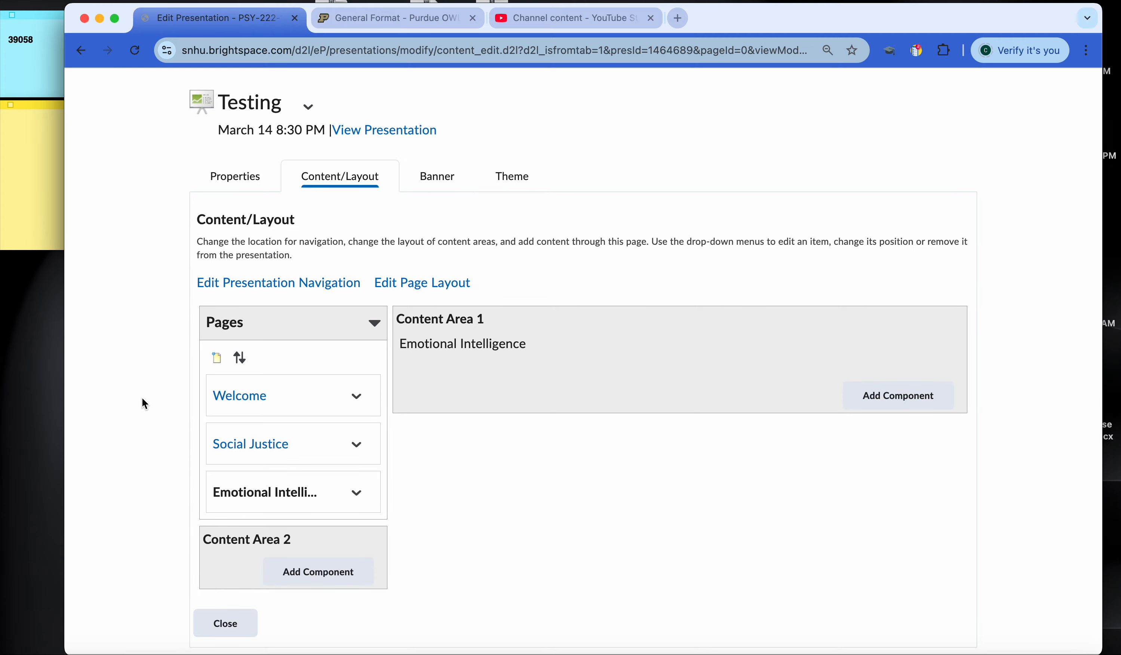
Step: Open the Welcome page, review the types of content that can be added to Content Area 1, and close the list
scroll(142, 398, down, 3)
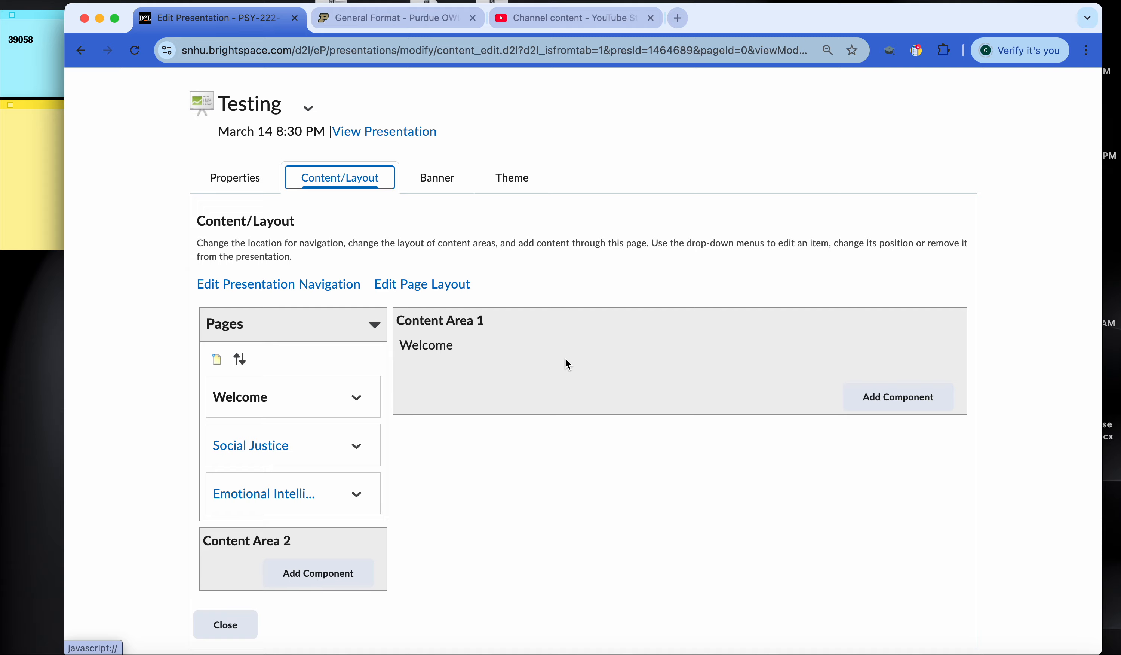
click(900, 407)
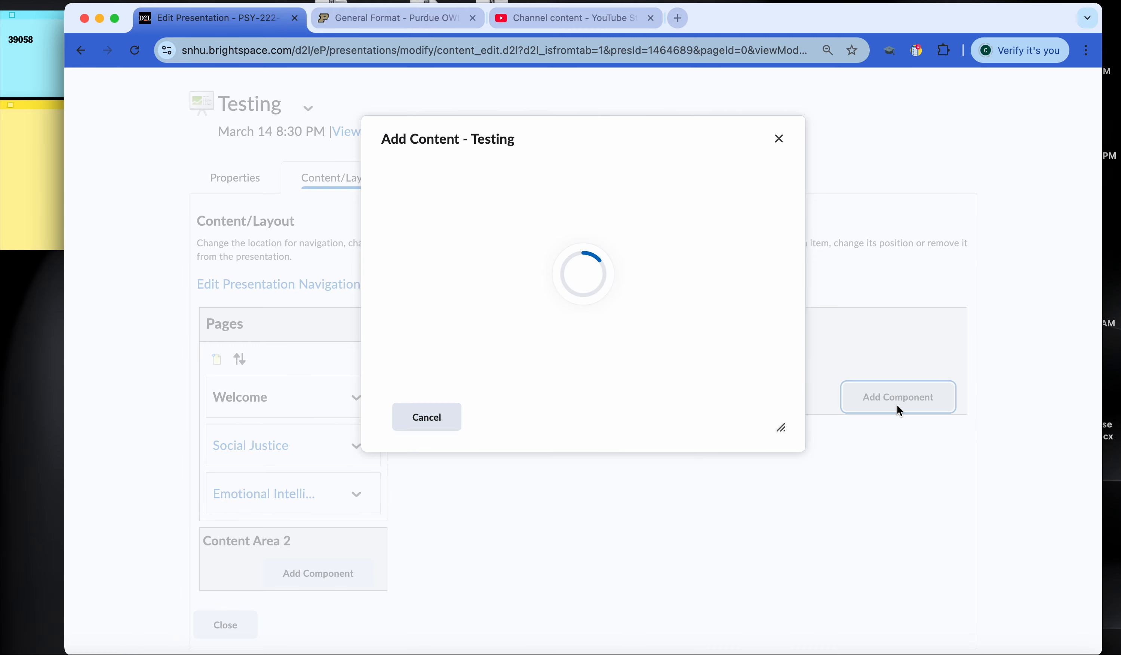
scroll(752, 335, down, 1)
scroll(750, 331, down, 2)
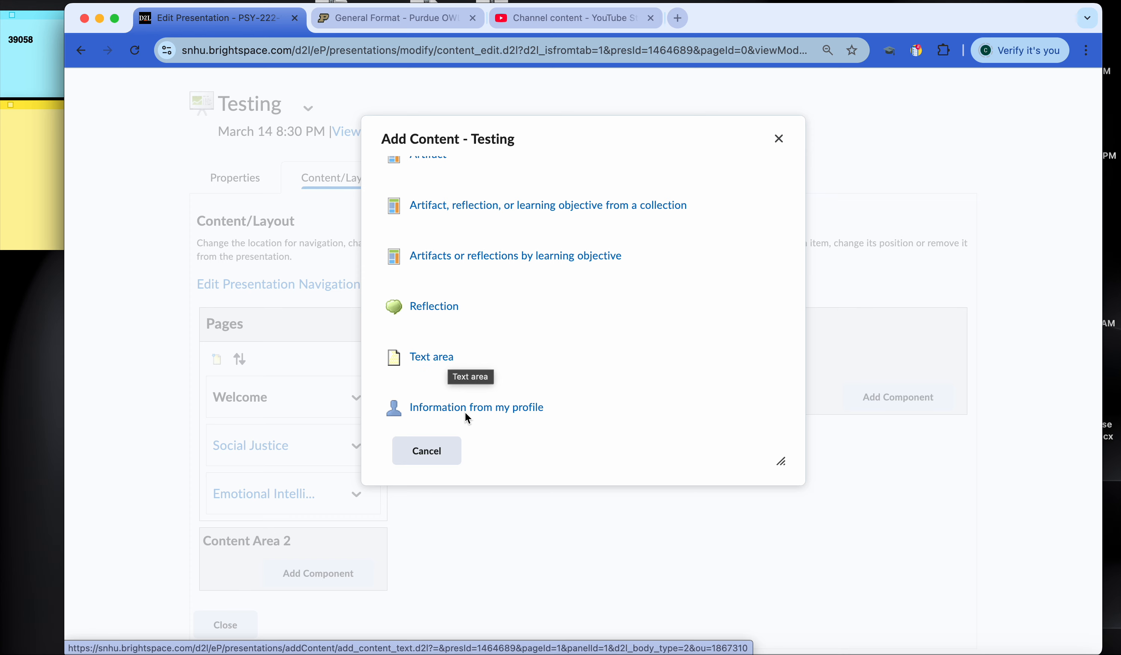
scroll(464, 410, down, 1)
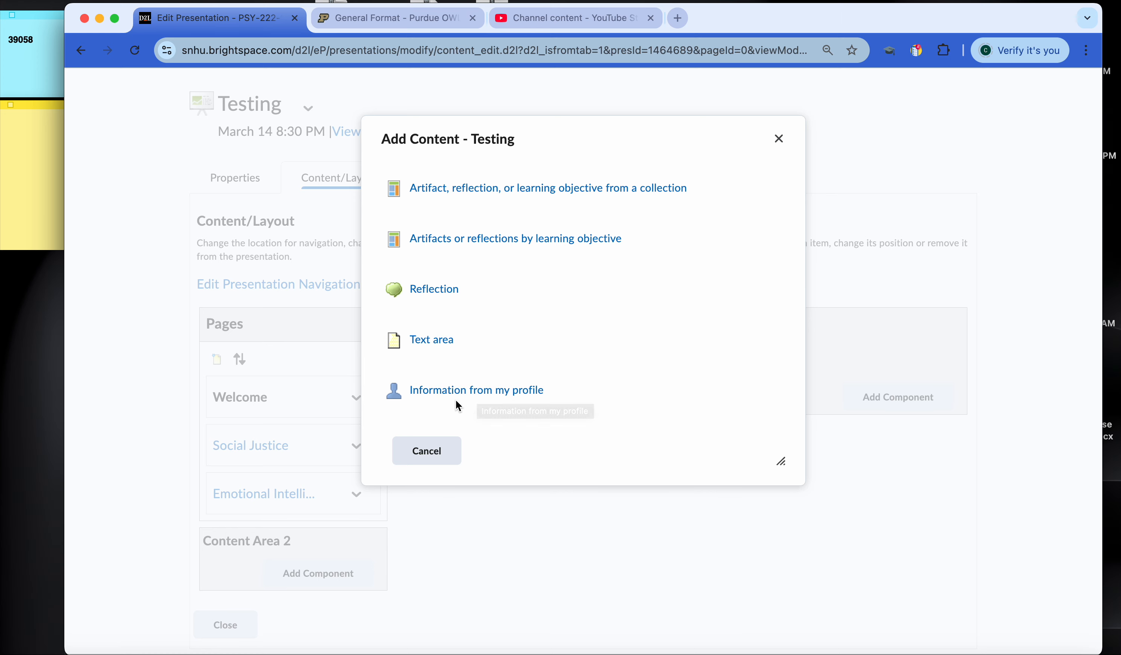
scroll(446, 390, down, 2)
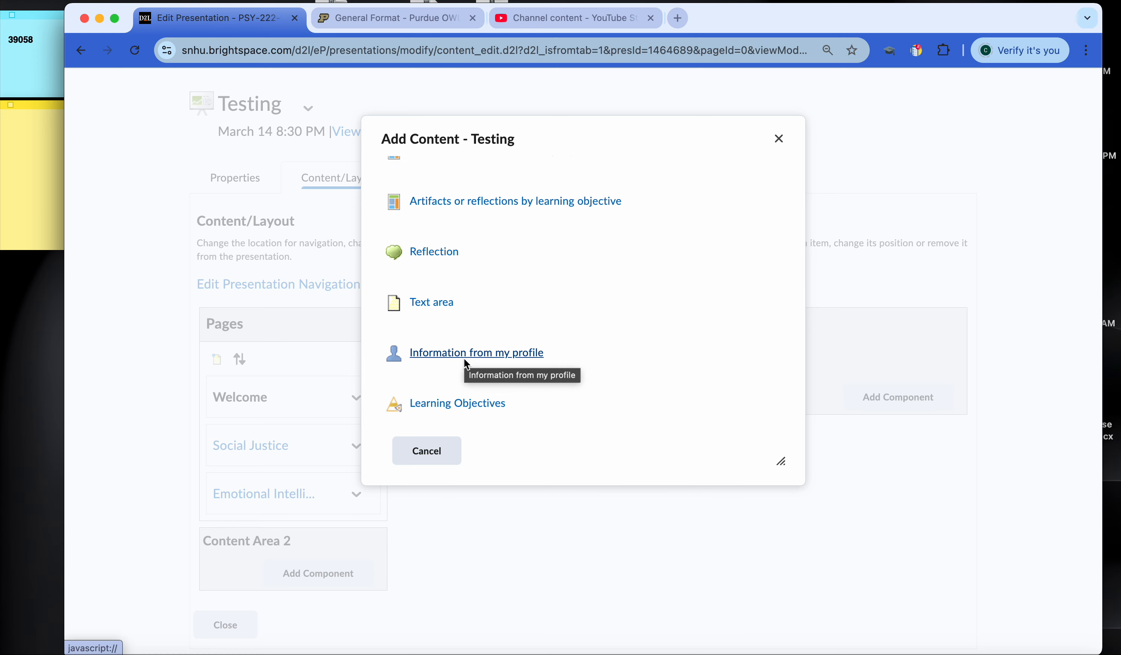
scroll(476, 351, down, 1)
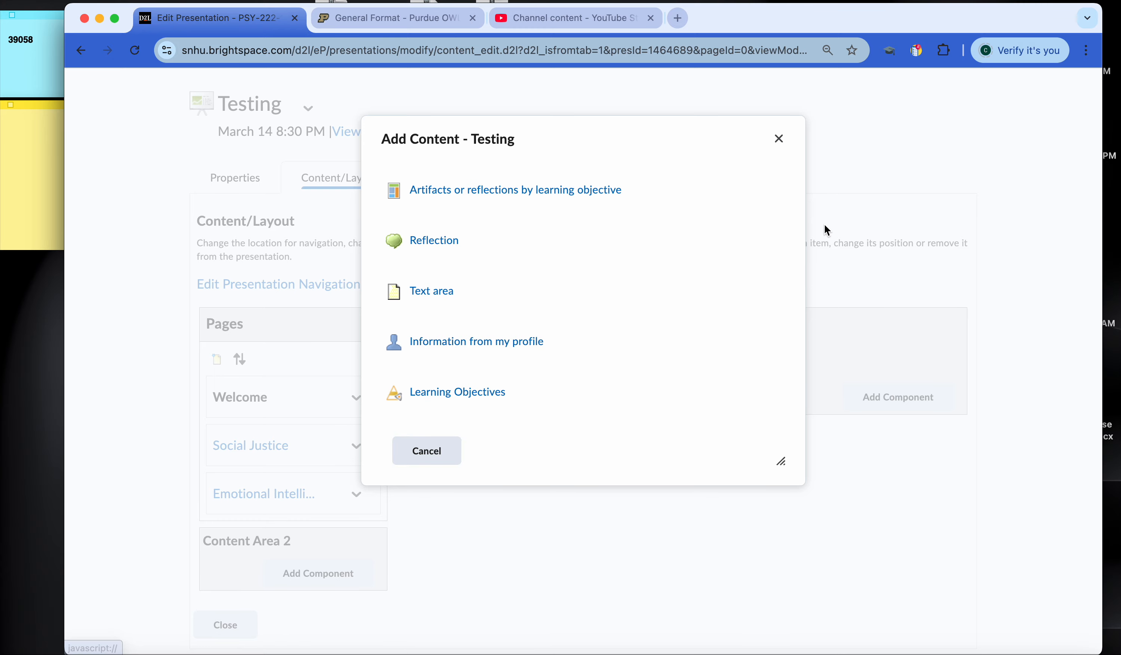
click(779, 140)
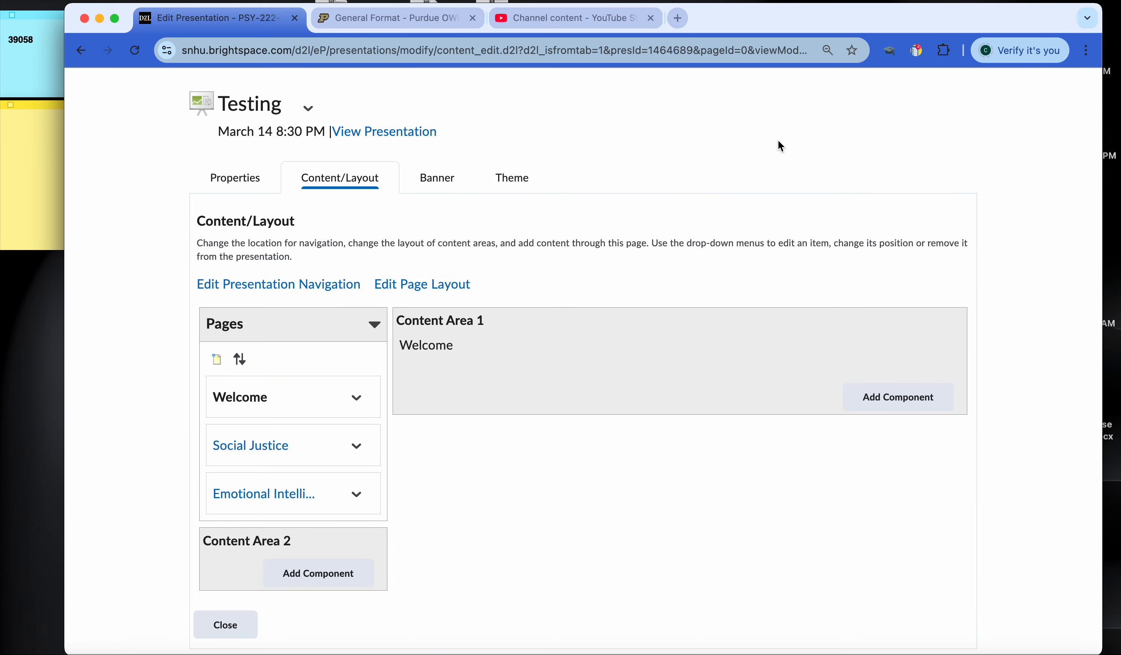
Step: Open the Social Justice page in the content and layout settings
click(241, 452)
click(357, 445)
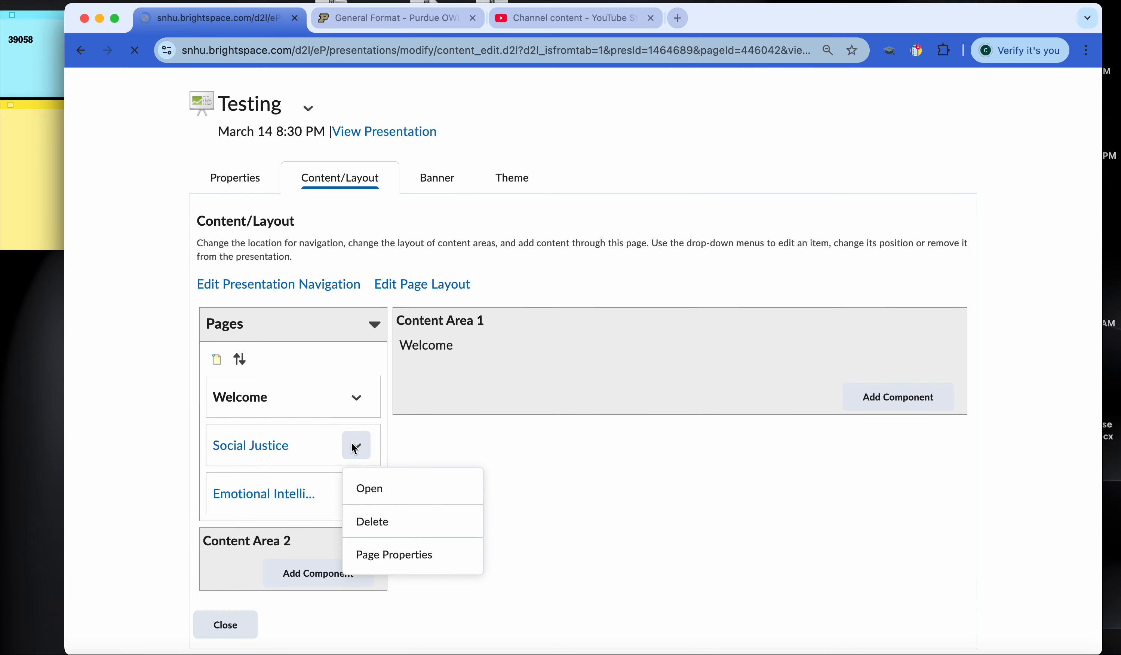
scroll(597, 342, down, 3)
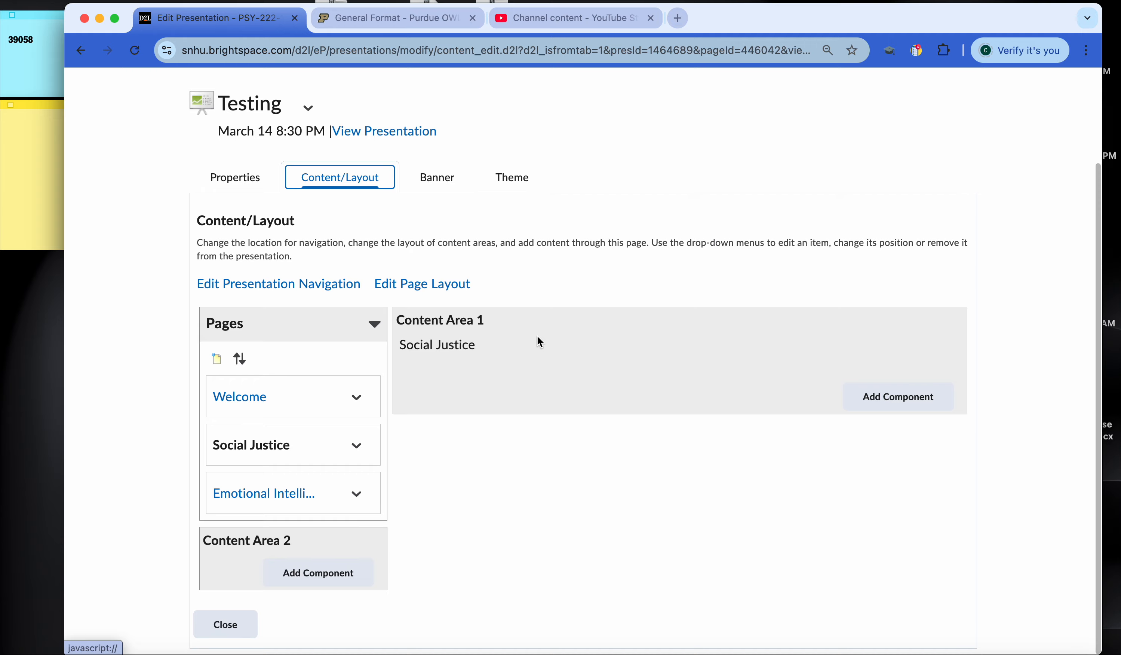
click(905, 401)
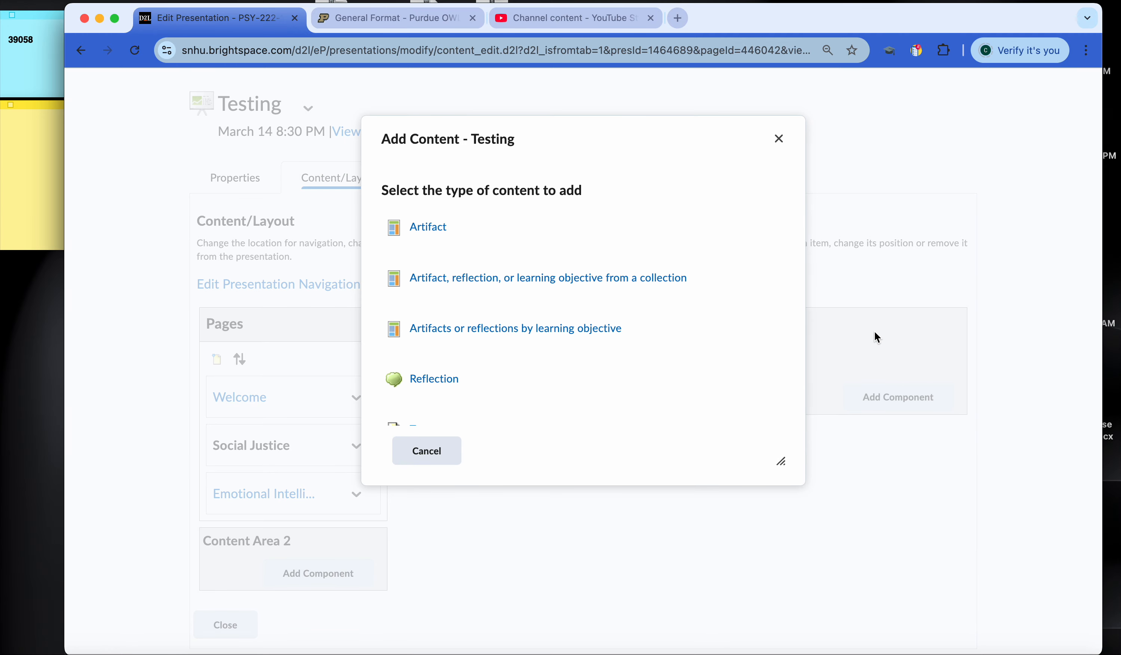
click(446, 329)
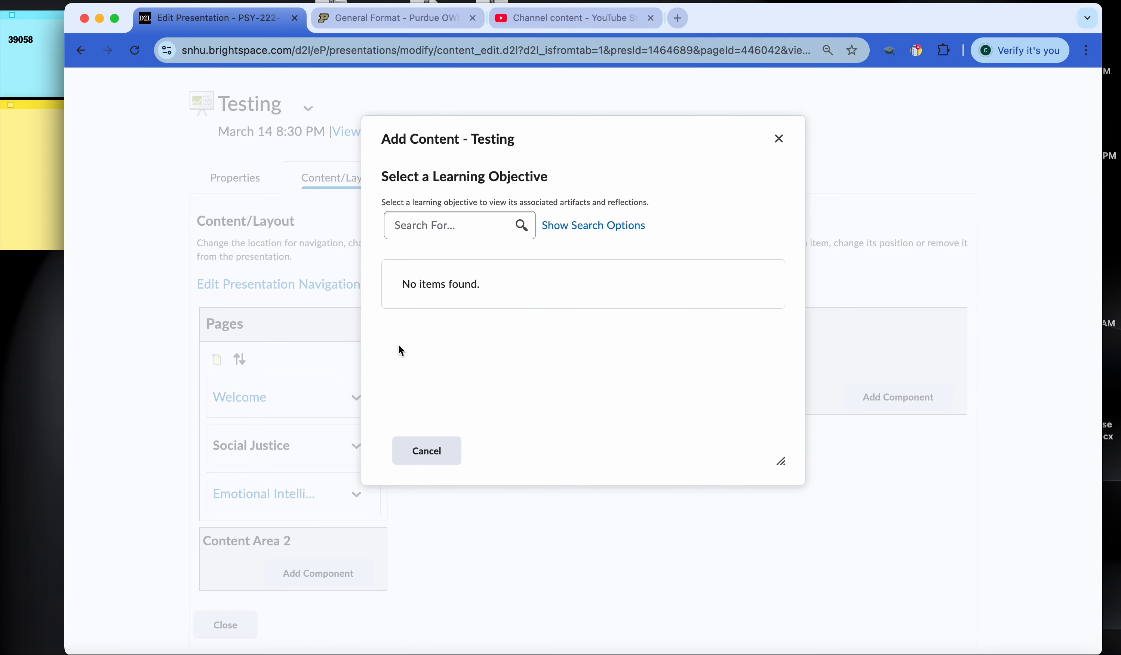
click(426, 449)
Step: Add the existing Testing artifact as a component in Content Area 1 of the Social Justice page
click(900, 395)
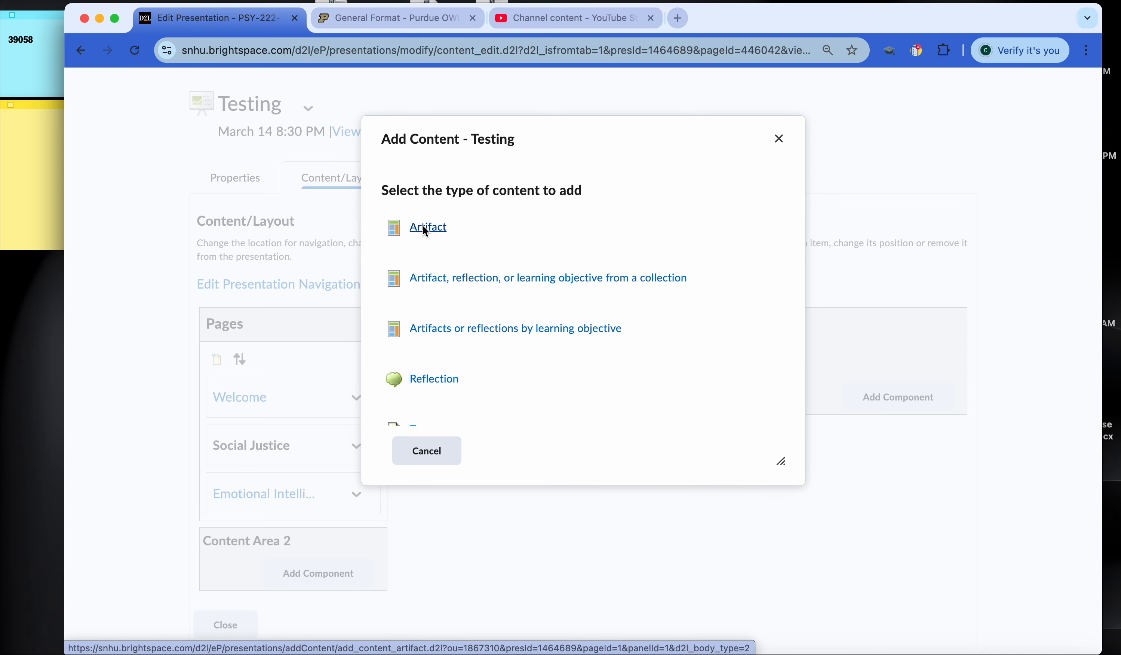
click(423, 226)
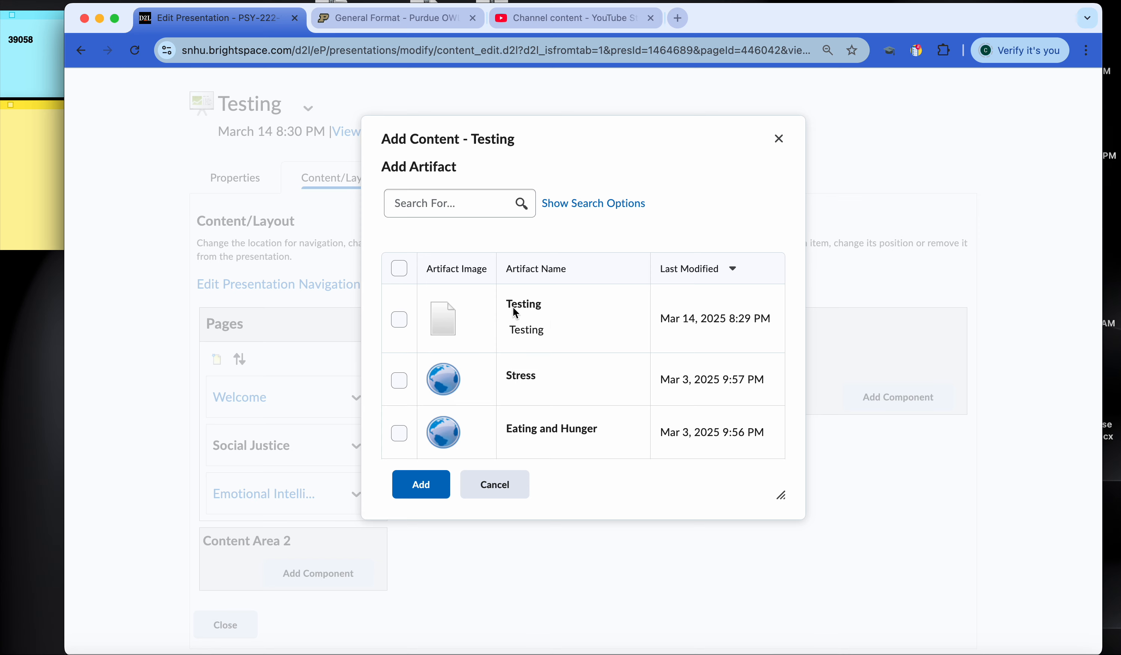
click(398, 321)
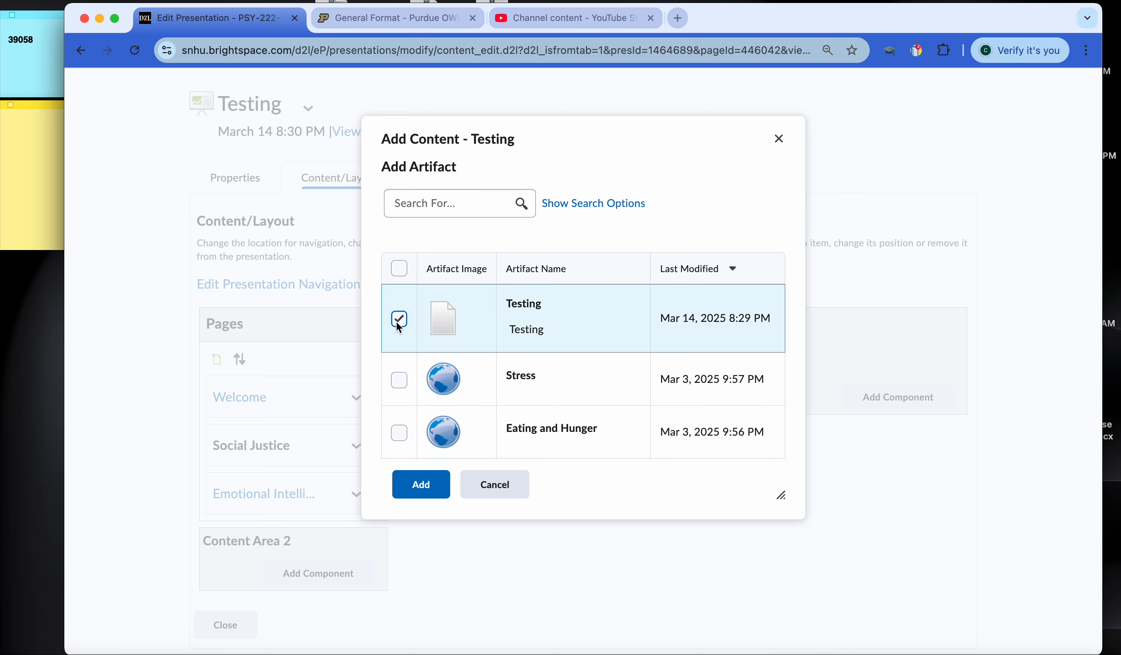
click(421, 484)
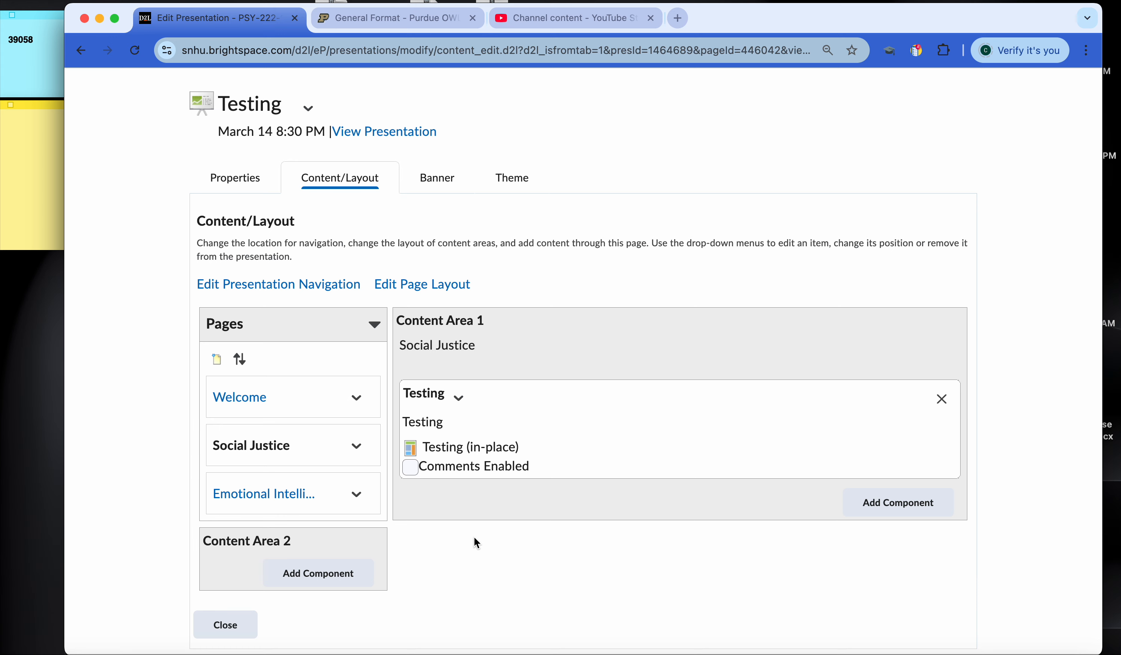
Step: Set the presentation's banner title to the instructor's name followed by "Portfolio" and save the banner
scroll(518, 450, down, 1)
scroll(584, 405, up, 2)
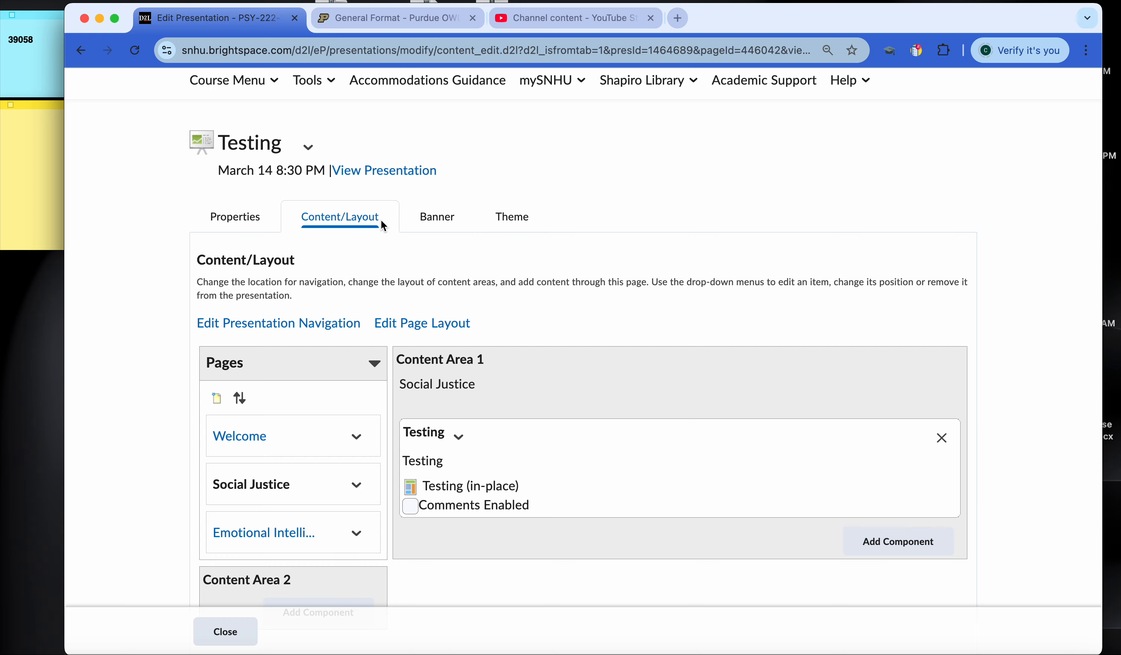
click(446, 225)
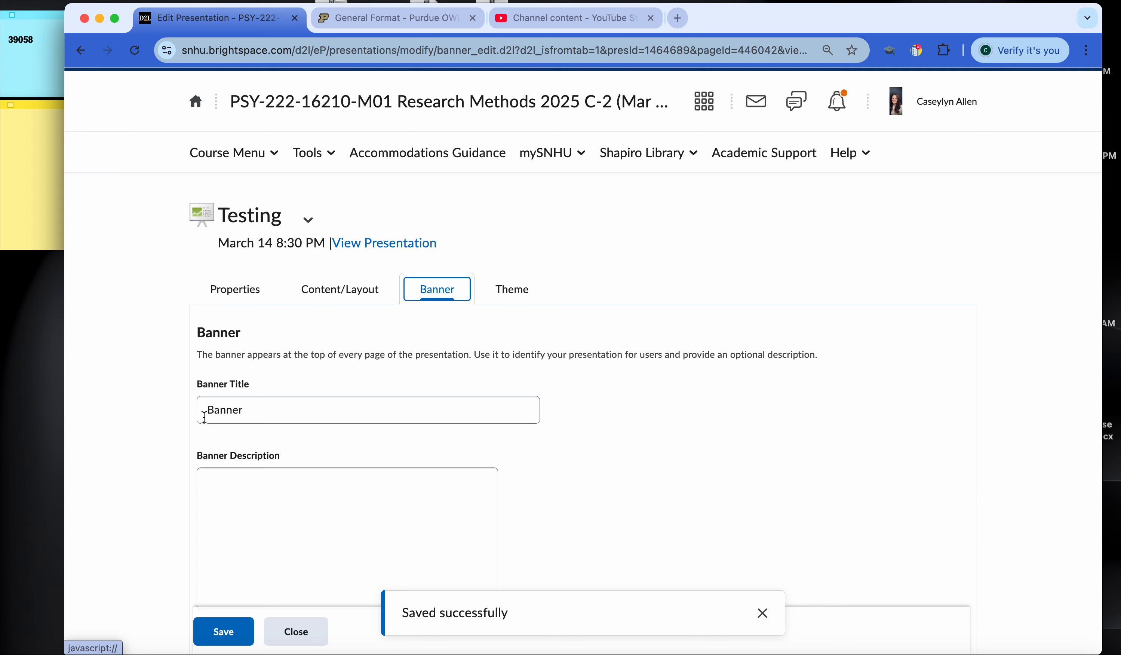
drag(201, 409, 243, 409)
text(D)
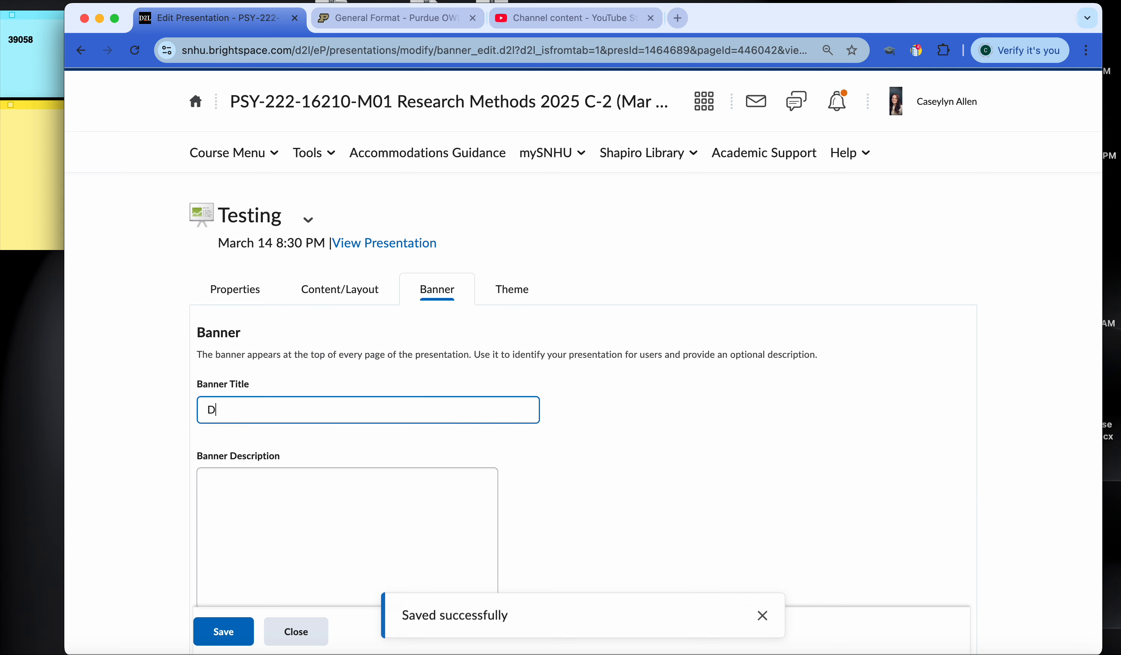
text(r. Allen's )
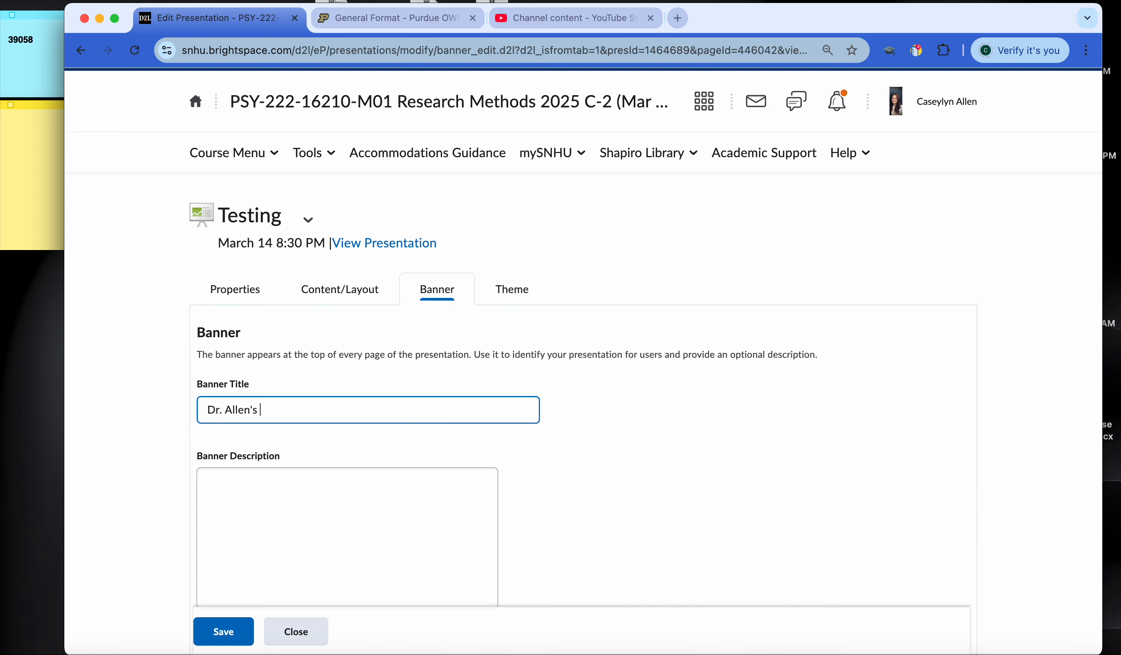
text(Portfolio)
key(Tab)
click(204, 620)
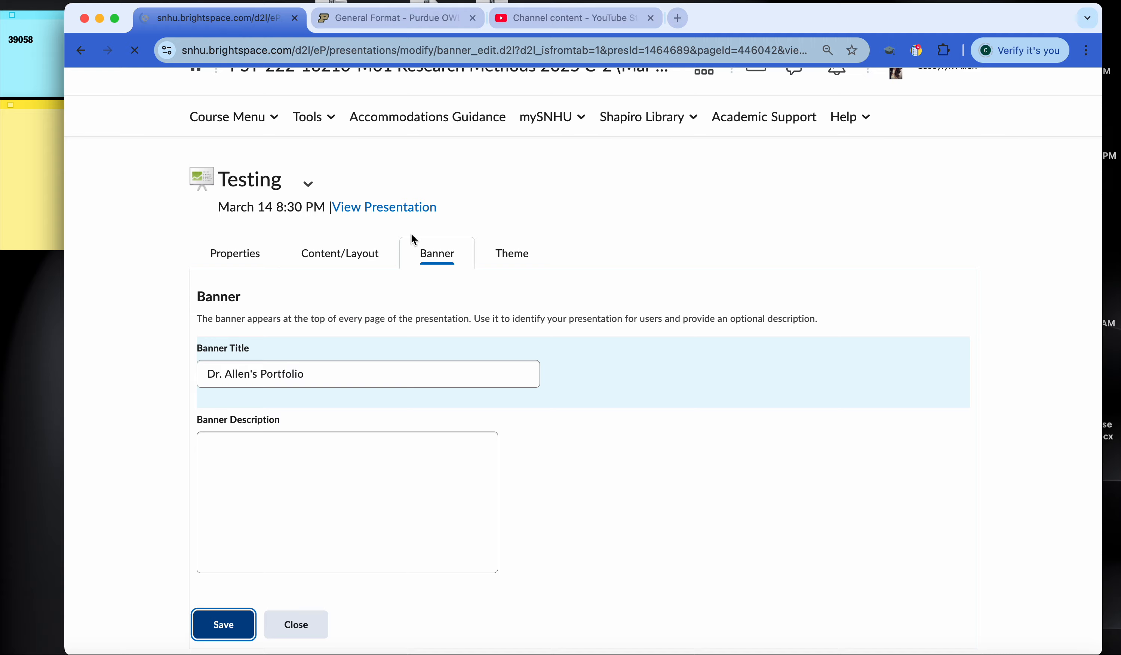
Step: Browse the available presentation themes and set the current theme to Mesh
click(514, 293)
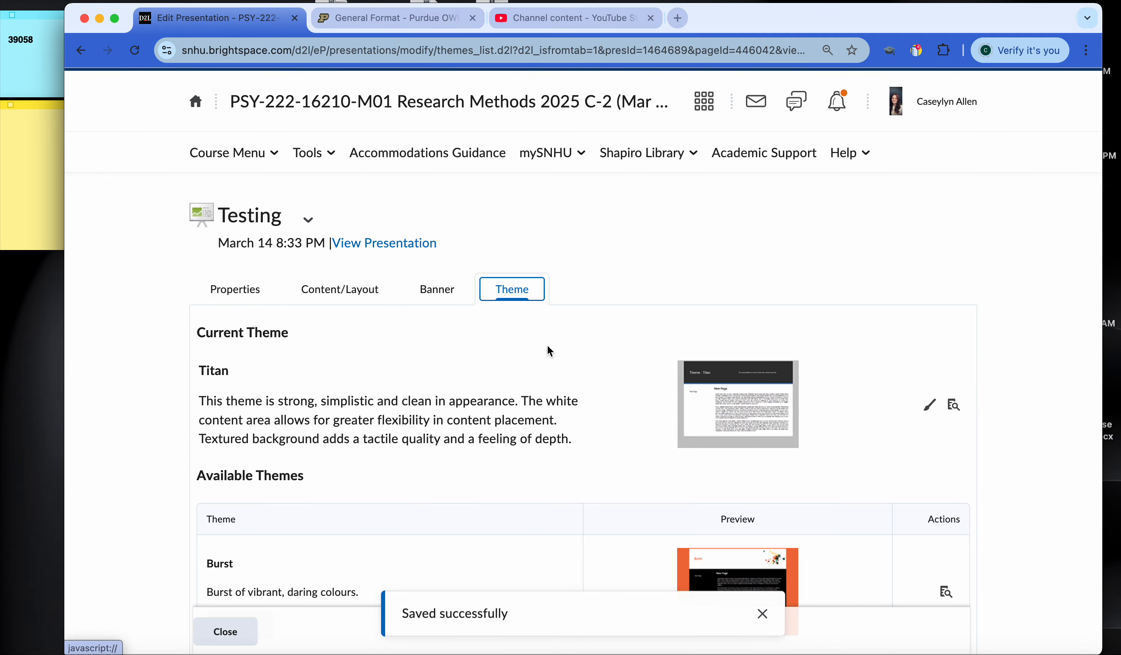
scroll(552, 352, down, 15)
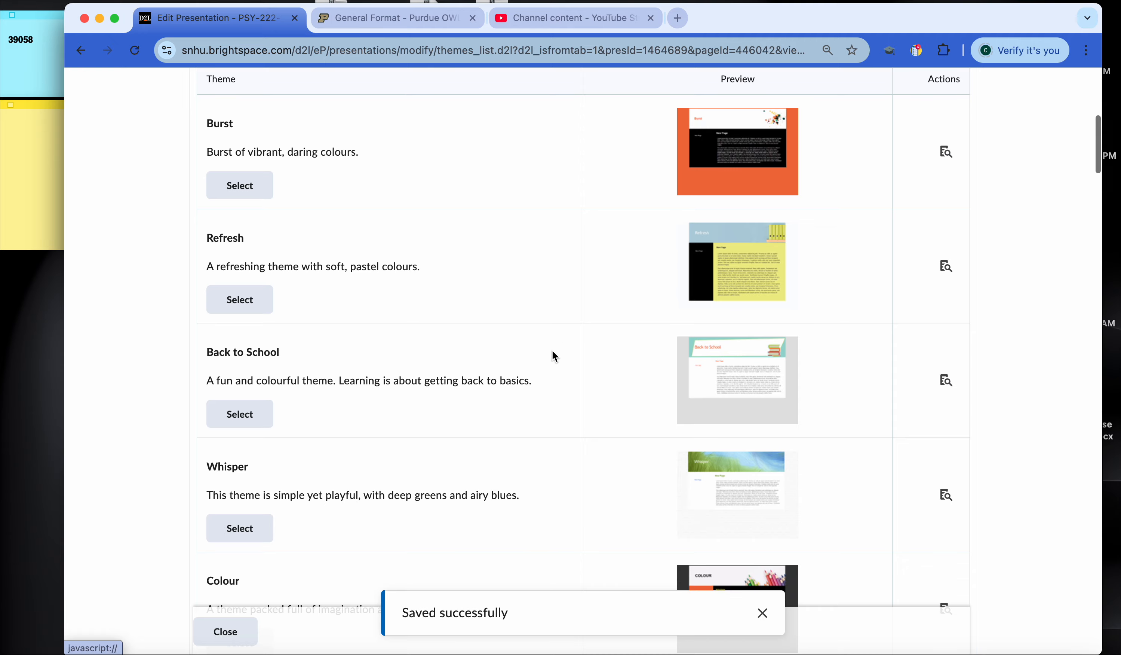
scroll(556, 356, down, 15)
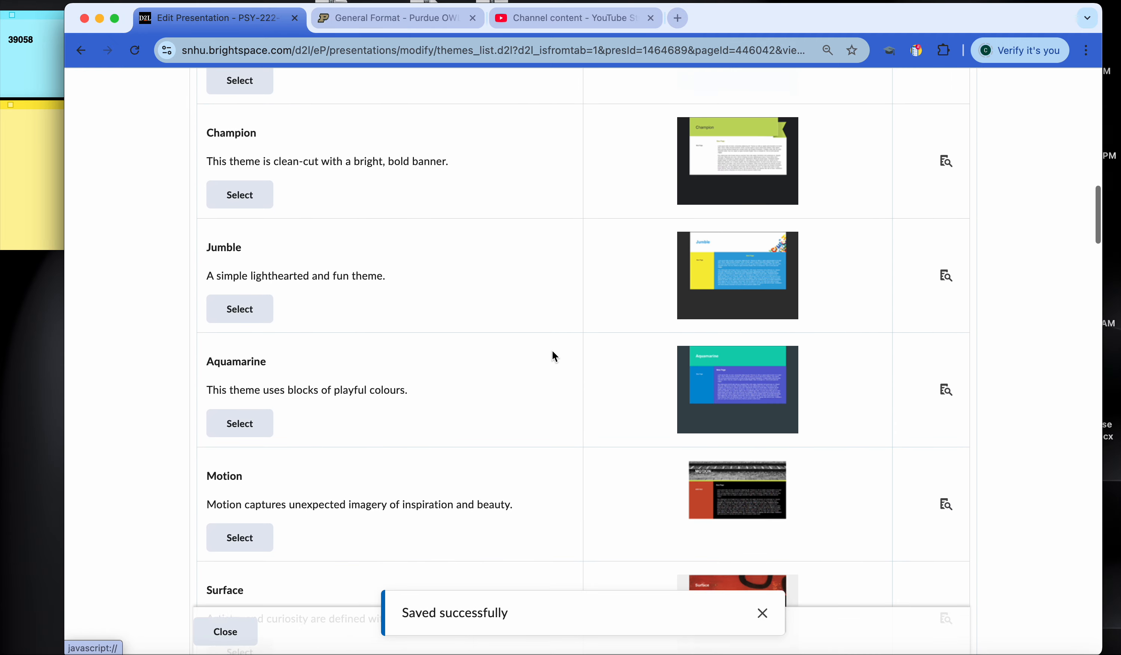
scroll(555, 356, down, 10)
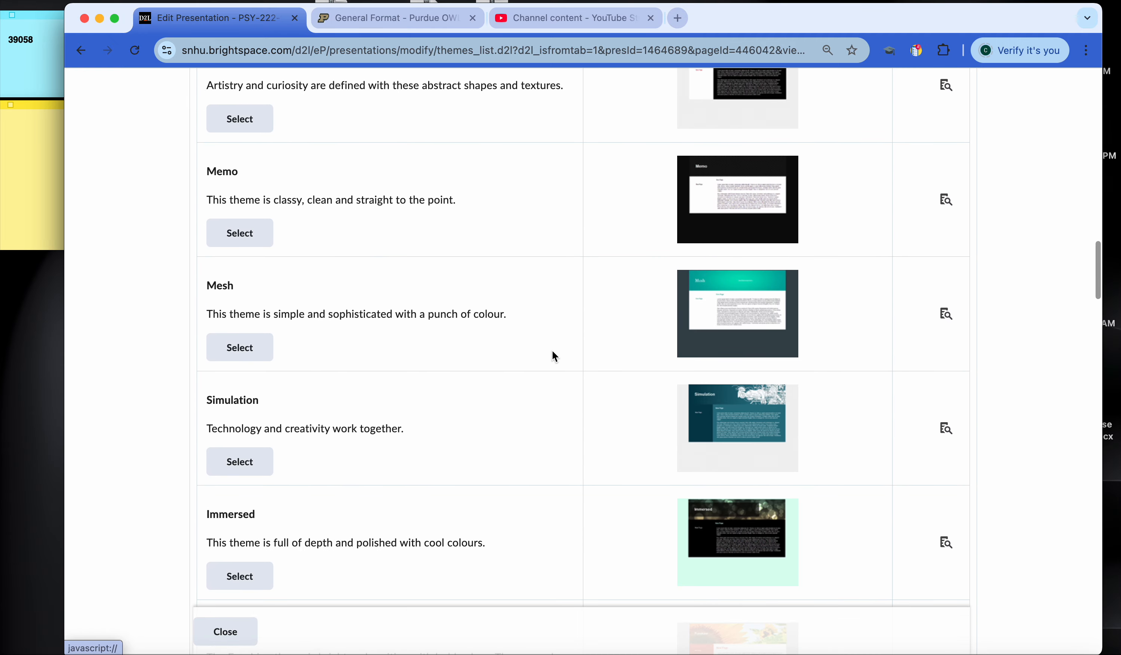
click(233, 349)
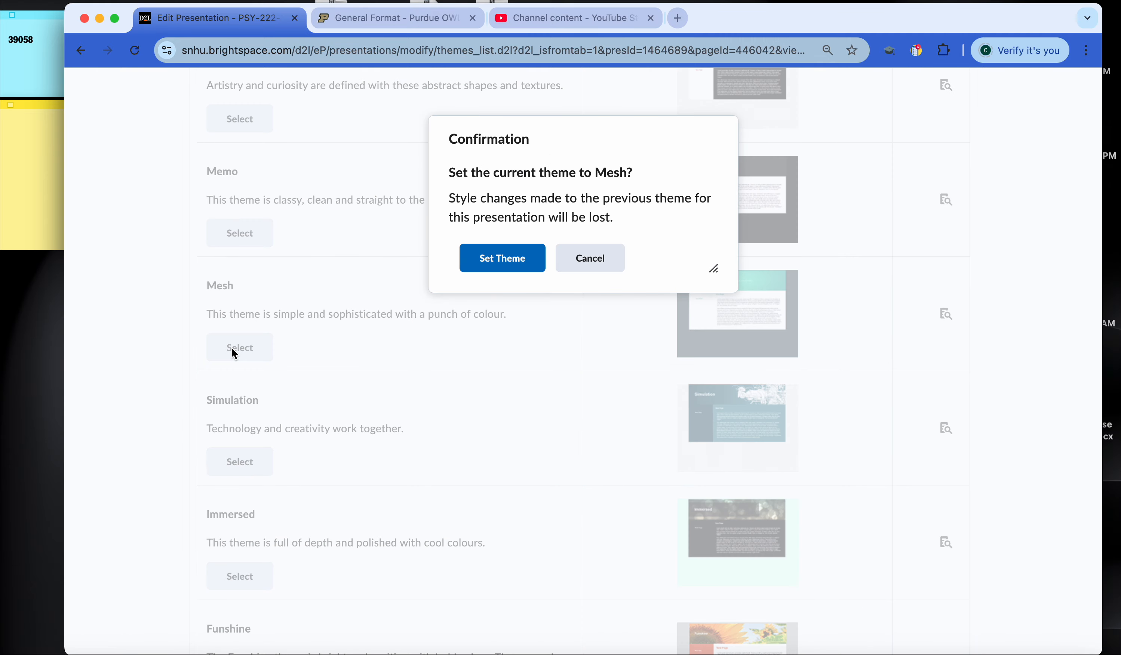
click(480, 258)
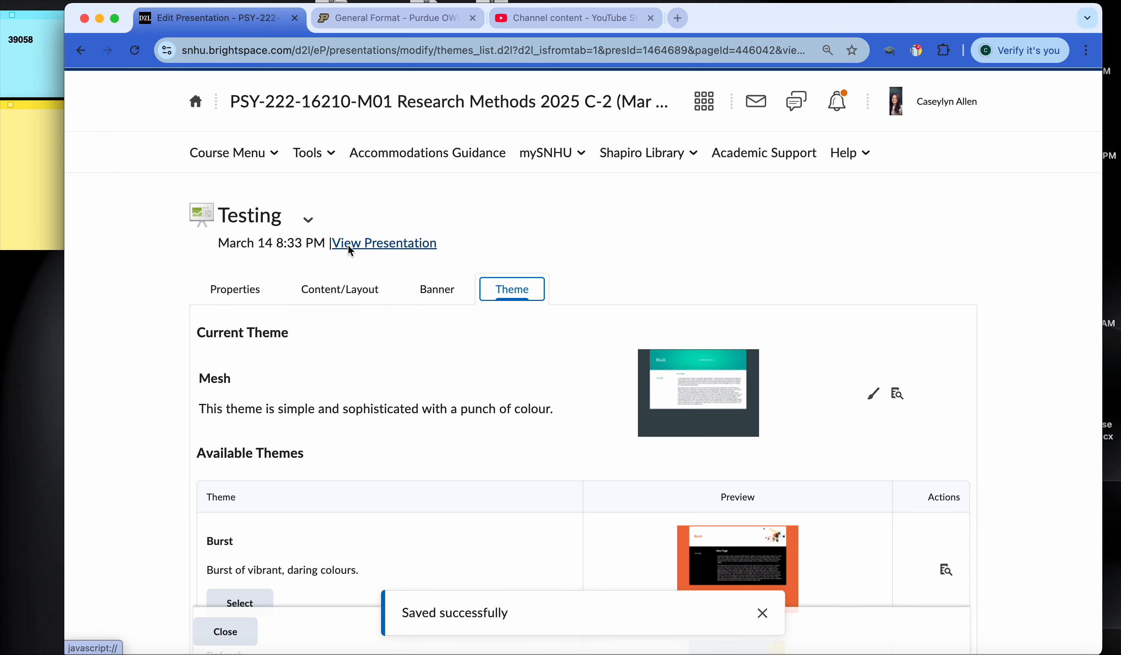
Step: View the Testing presentation and check its banner title, the Social Justice page with its artifact, and the Emotional Intelligence page
click(385, 245)
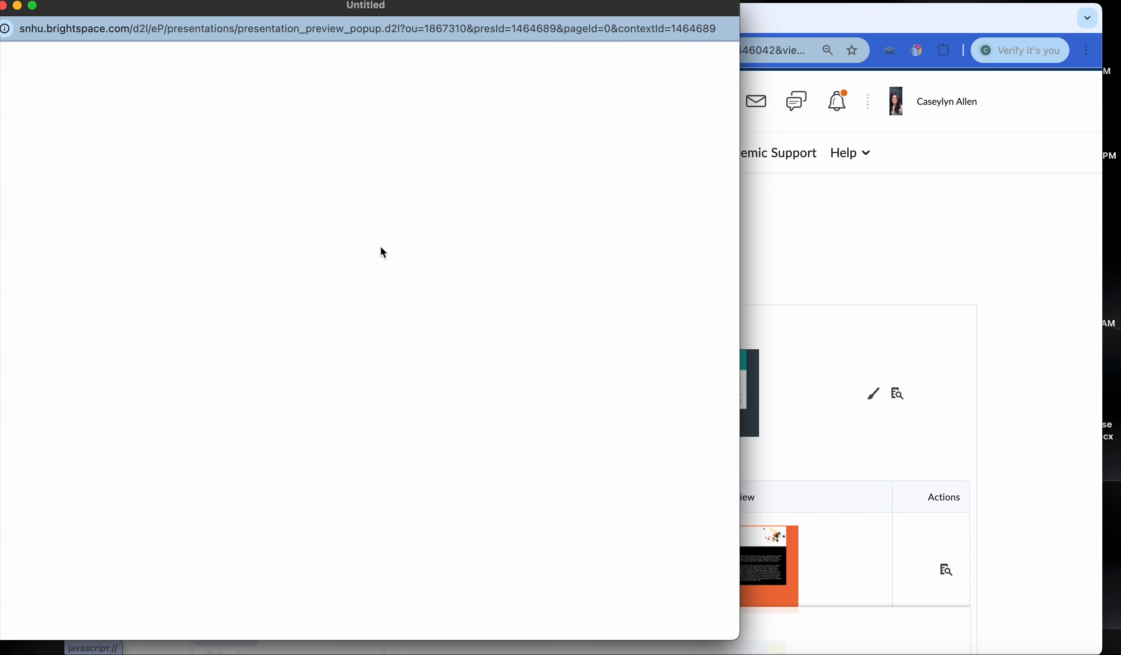
drag(152, 5, 341, 27)
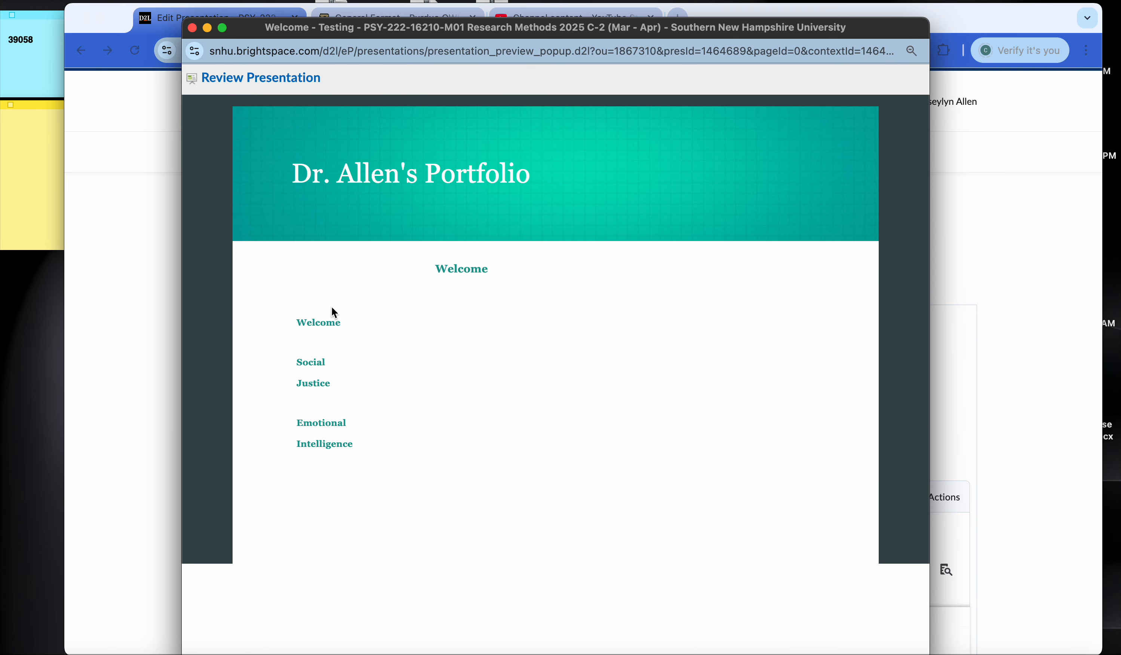
drag(289, 173, 538, 174)
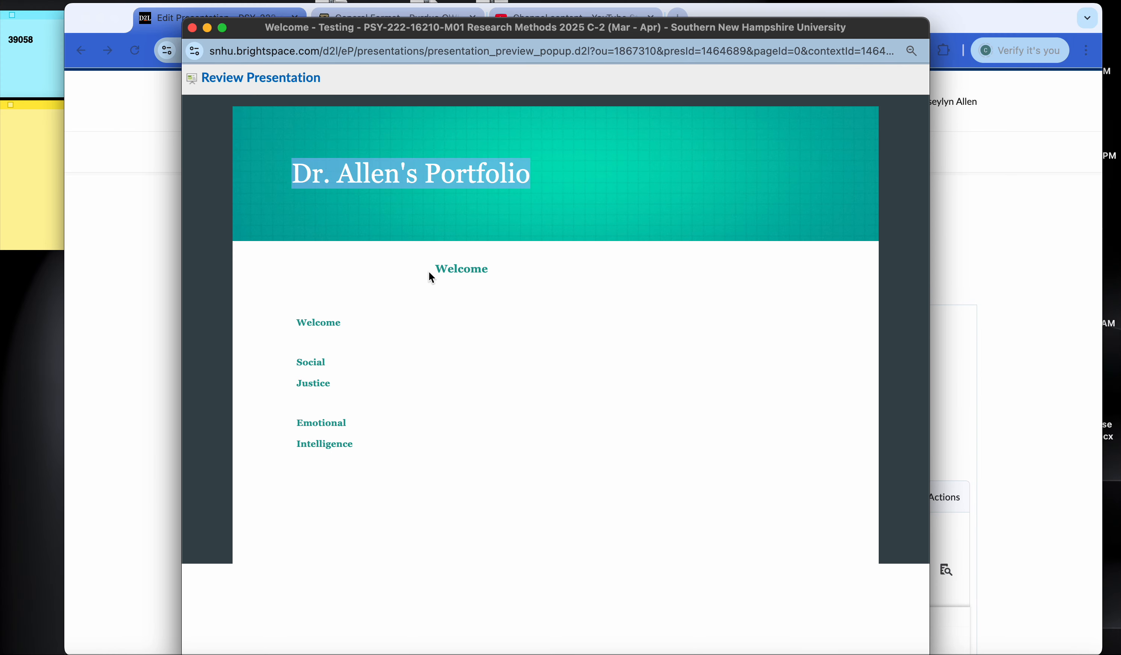
click(313, 362)
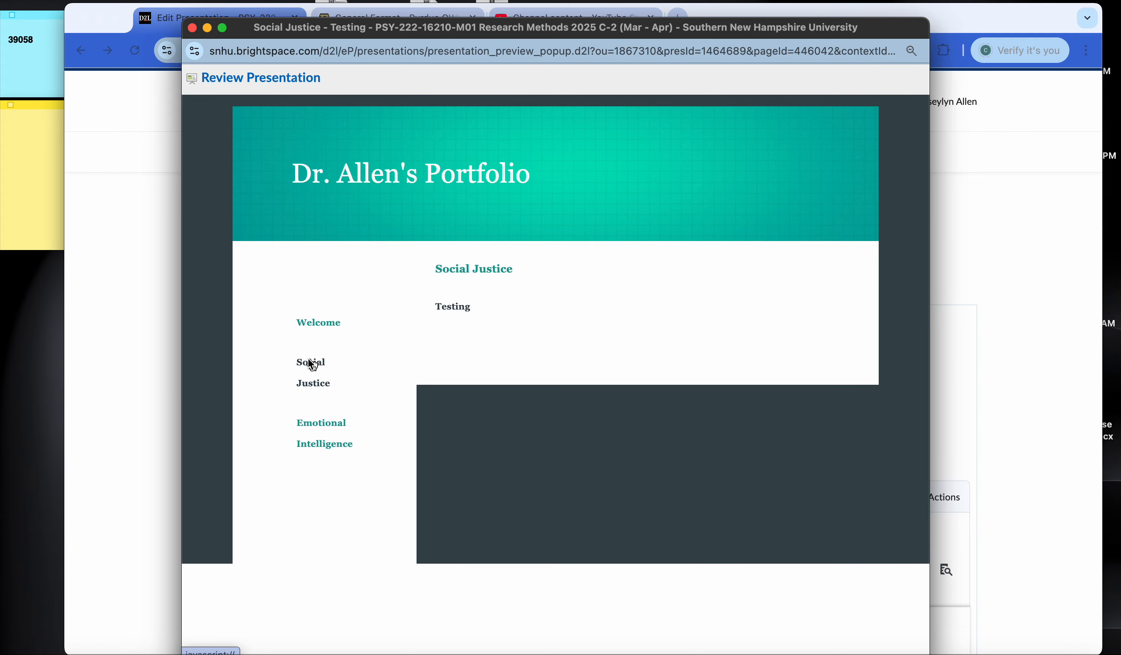
scroll(443, 317, down, 5)
scroll(445, 321, up, 5)
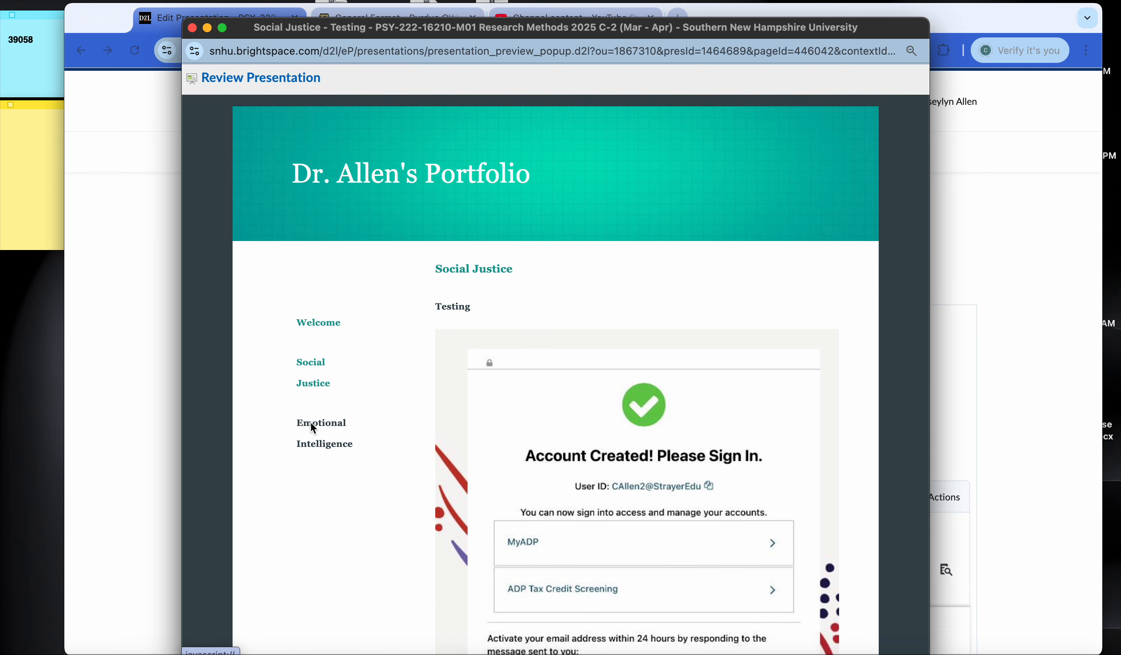
click(311, 423)
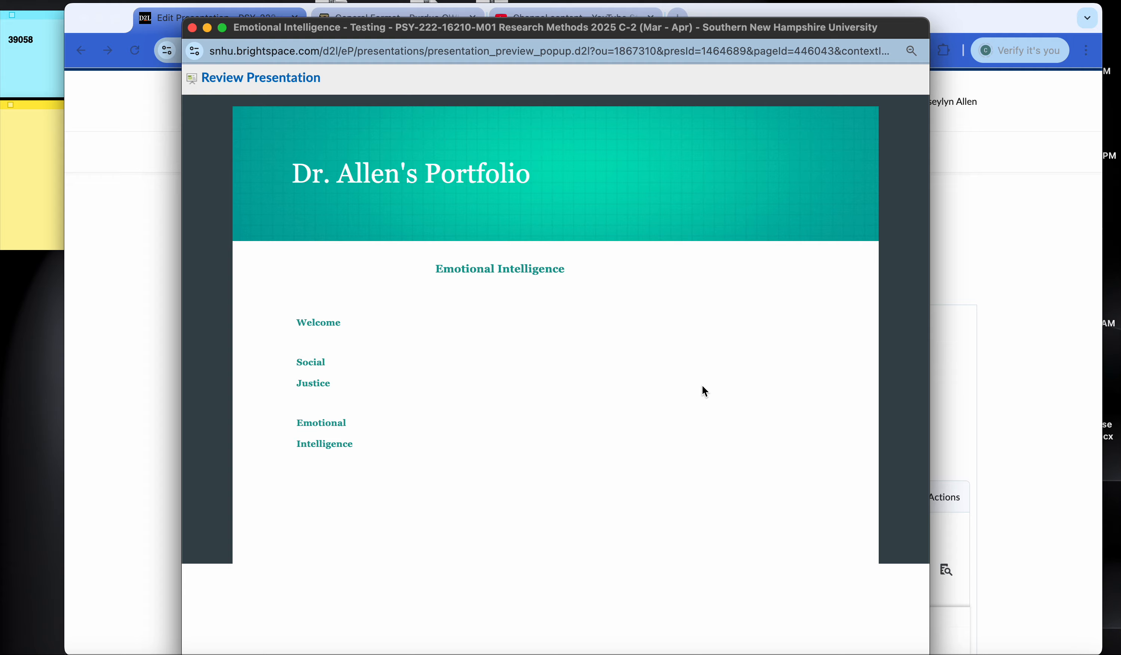
click(192, 28)
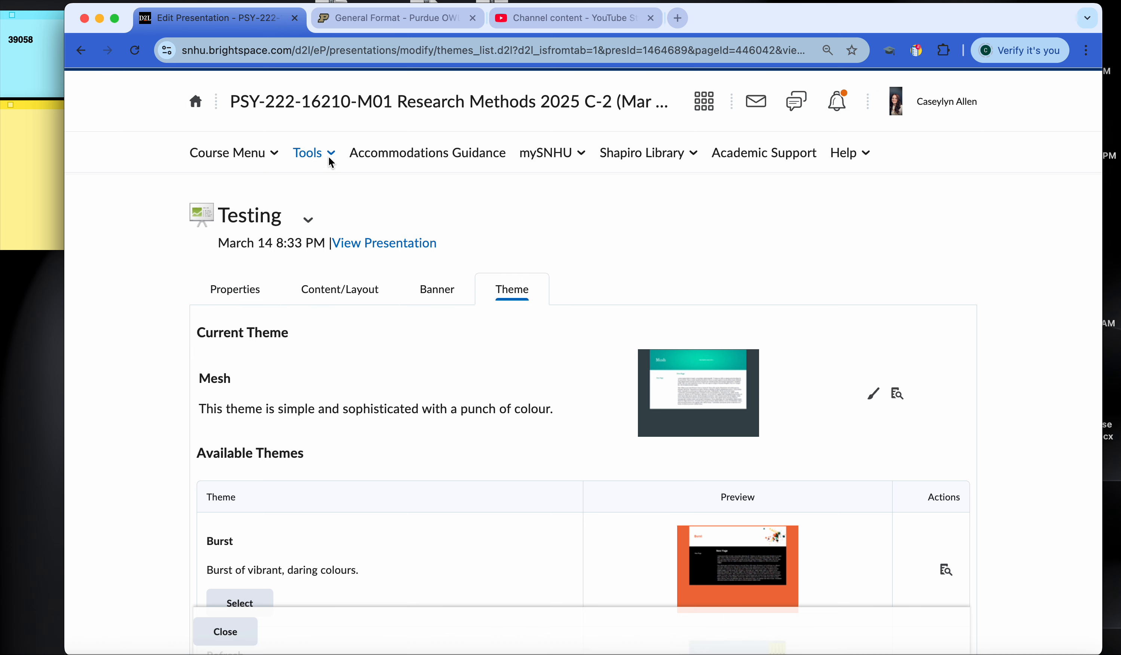
Step: Allow anyone with the Share URL to view the Testing presentation in its sharing settings, and select the full URL text for copying
click(307, 220)
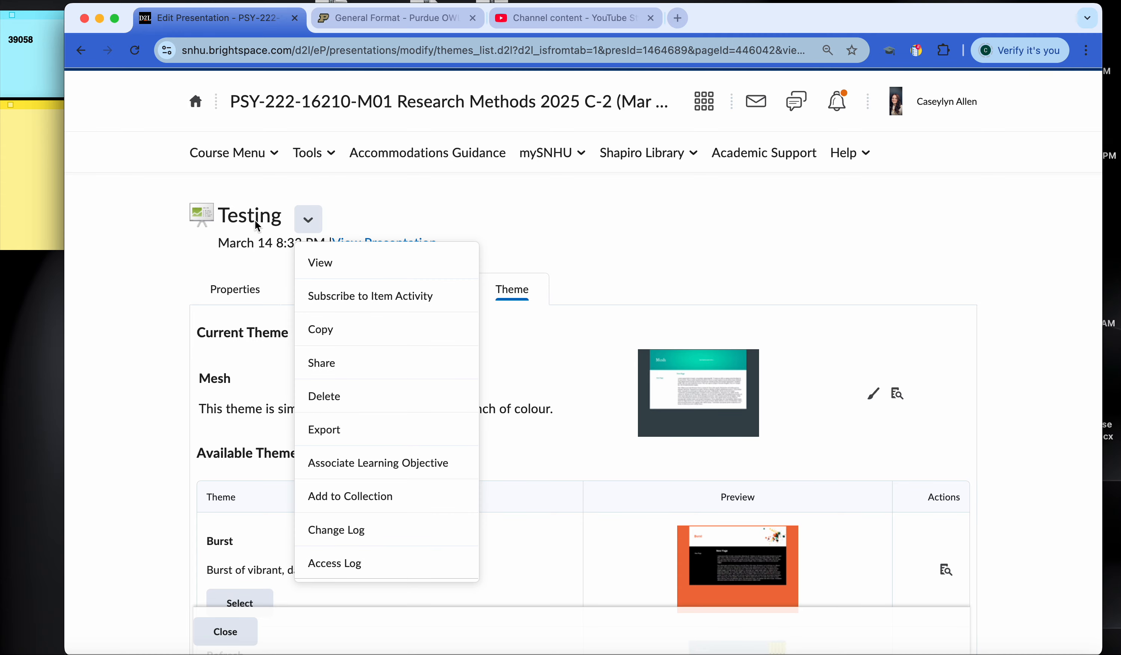
click(333, 365)
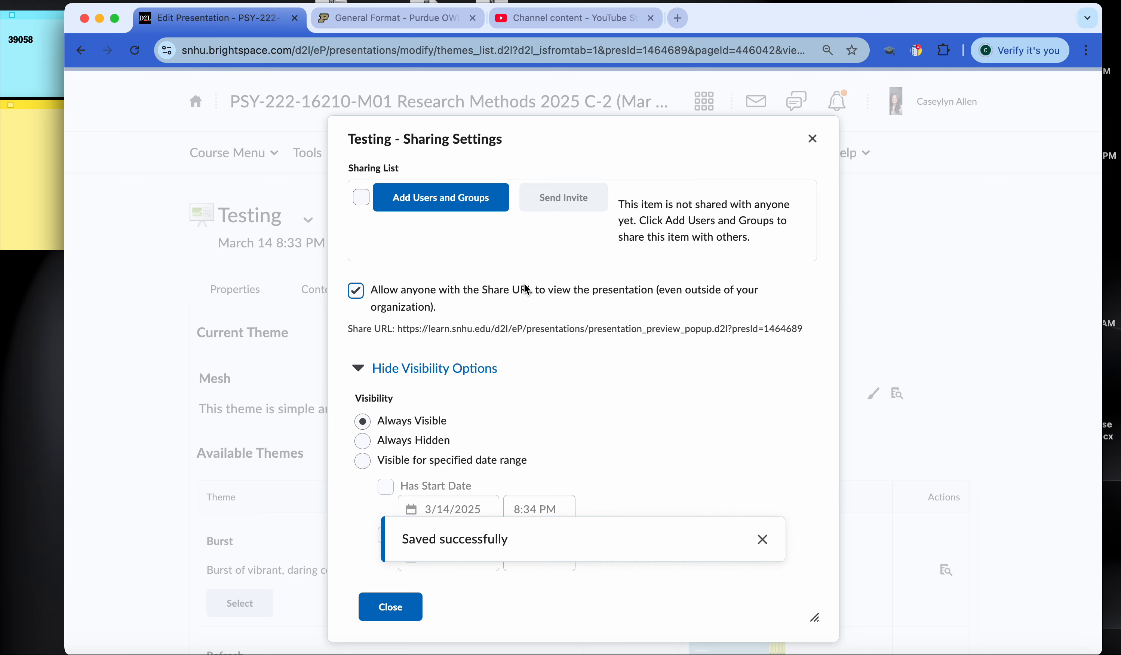
mouse_move(398, 329)
mouse_down()
mouse_move(596, 314)
mouse_move(803, 332)
mouse_move(385, 328)
mouse_move(398, 332)
mouse_up()
click(414, 342)
click(397, 330)
mouse_move(397, 332)
mouse_down()
mouse_move(801, 329)
mouse_move(402, 337)
mouse_up()
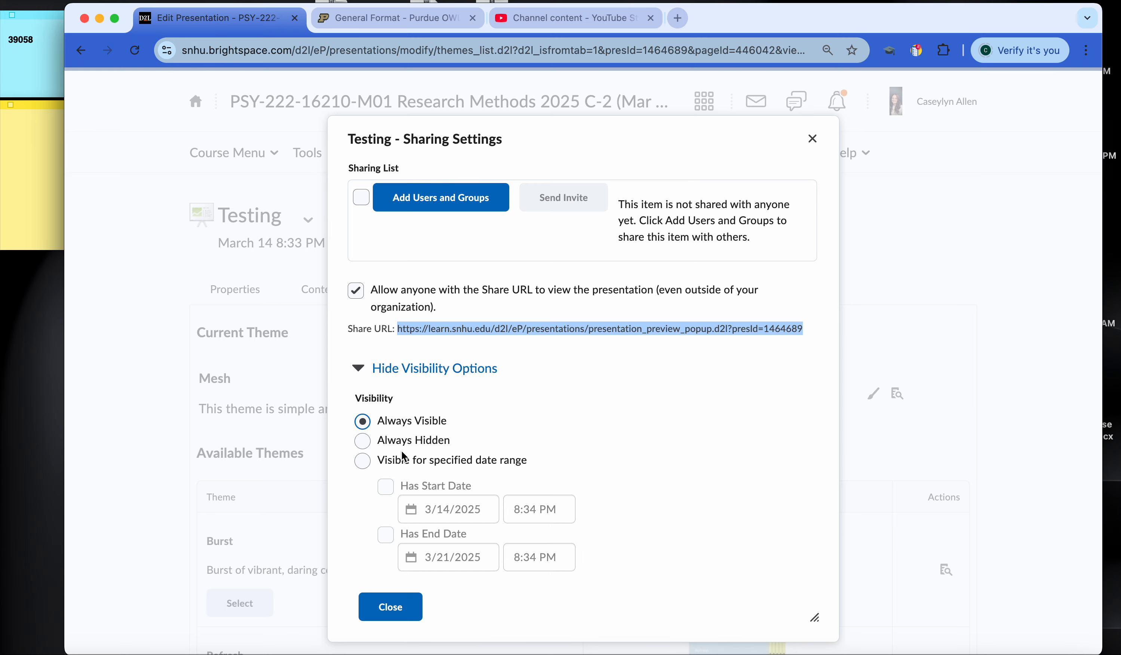
click(374, 614)
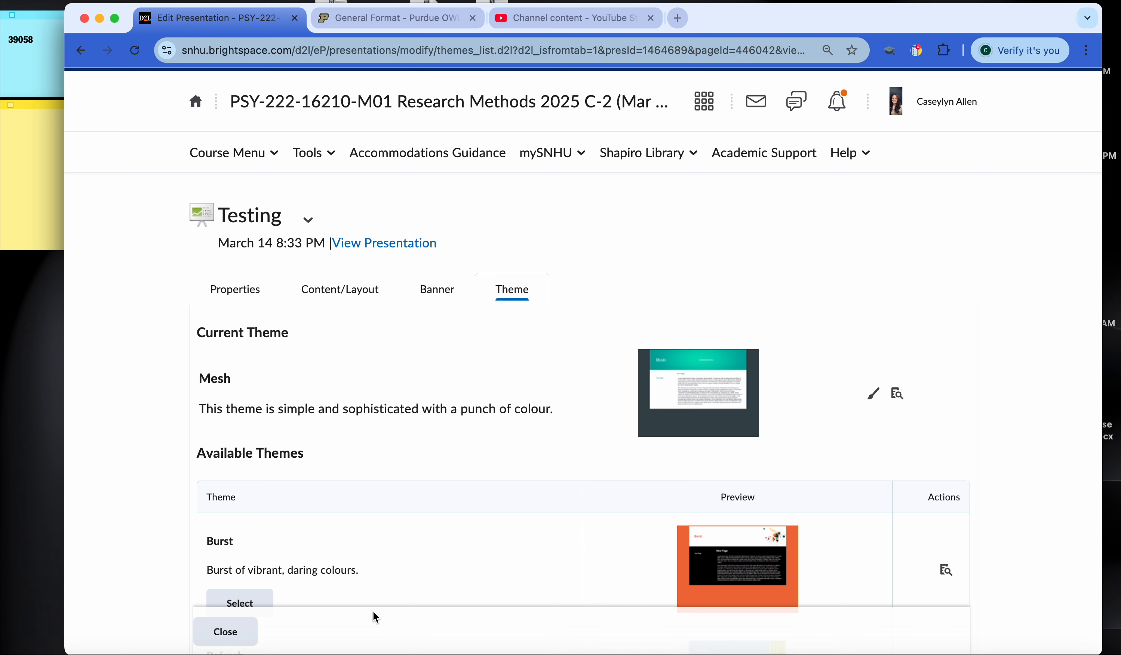